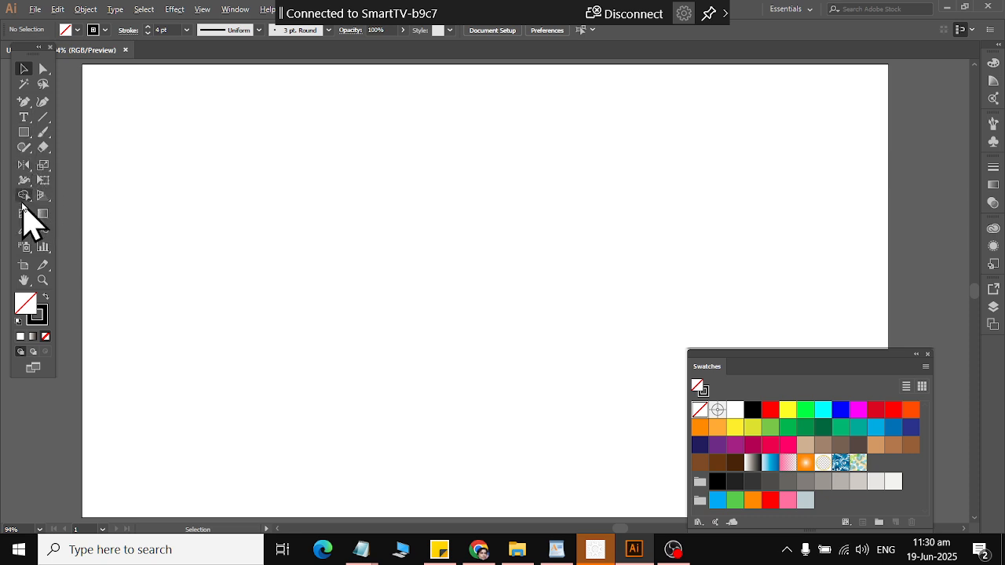
- Add the heading "Rotation Tool" near the artboard's upper-left corner and enlarge it to about 104 pt
{"action": "left_click_drag", "start_coordinate": [23, 167], "coordinate": [74, 167]}
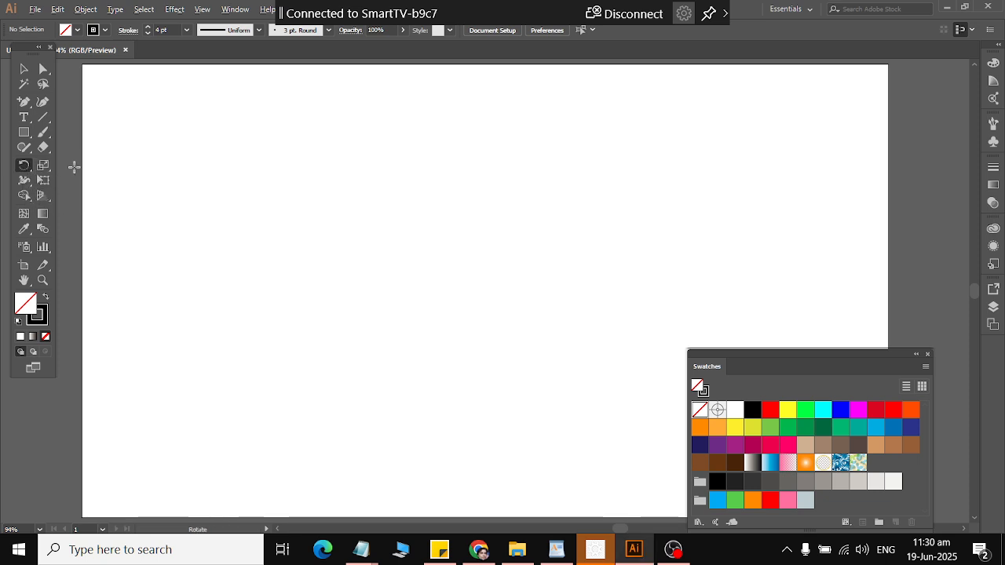
{"action": "left_click", "coordinate": [23, 117]}
{"action": "left_click", "coordinate": [180, 112]}
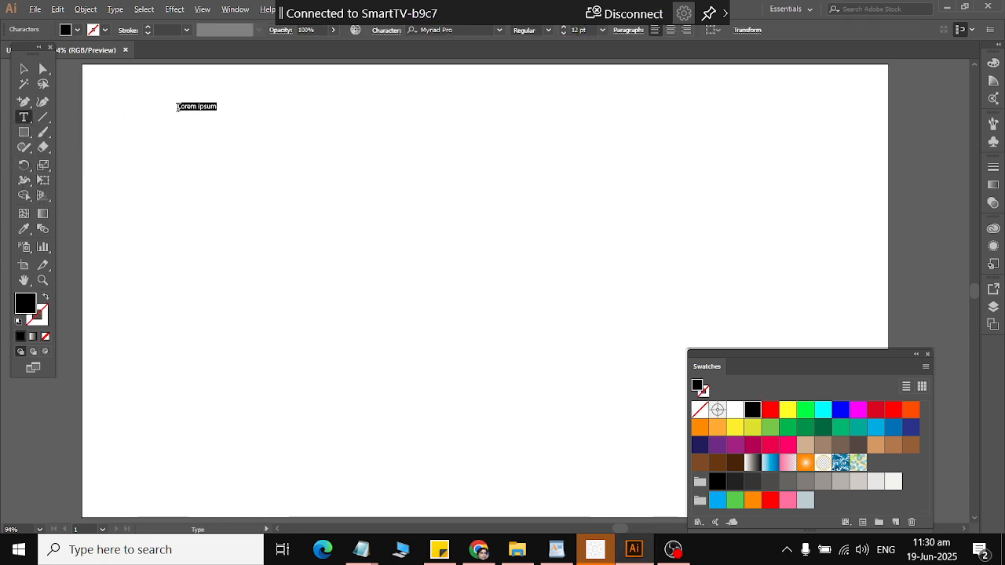
{"action": "type", "text": "Tot"}
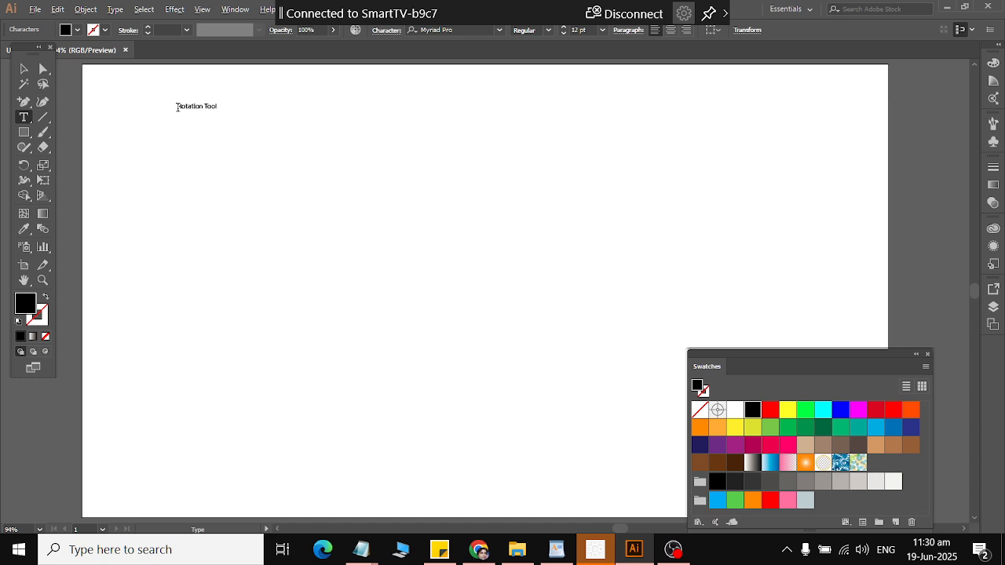
{"action": "left_click", "coordinate": [23, 69]}
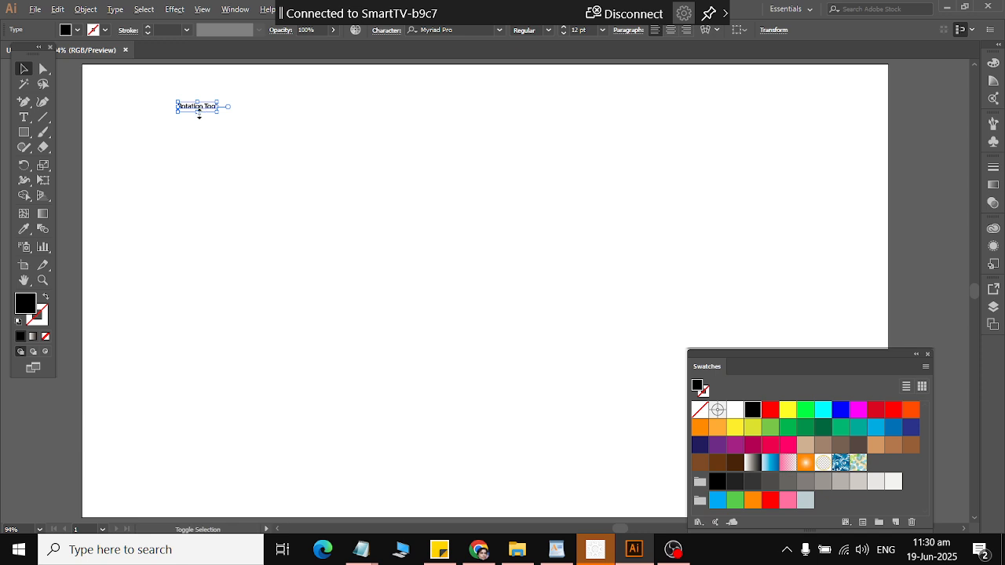
{"action": "left_click_drag", "start_coordinate": [199, 115], "coordinate": [302, 116]}
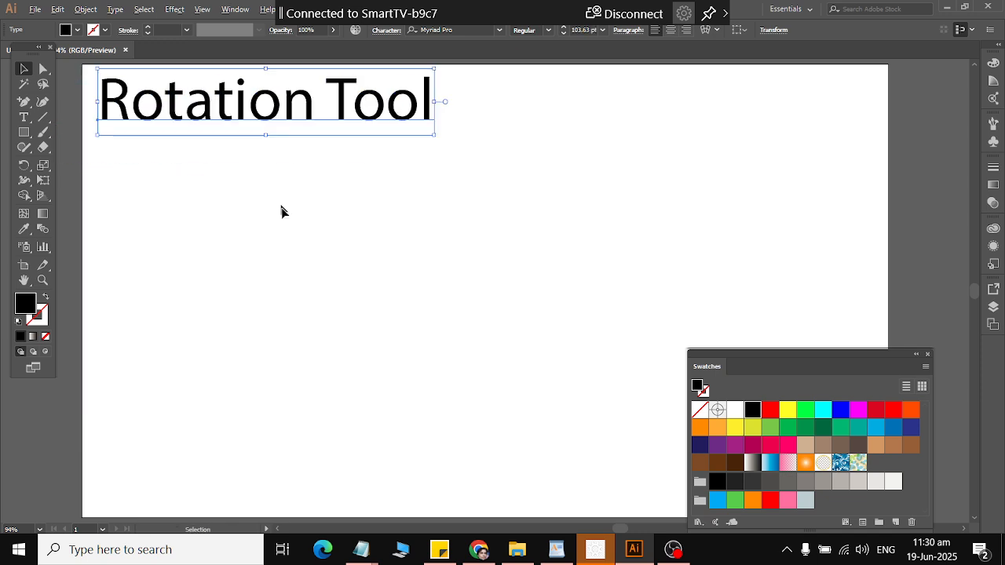
{"action": "left_click", "coordinate": [274, 231]}
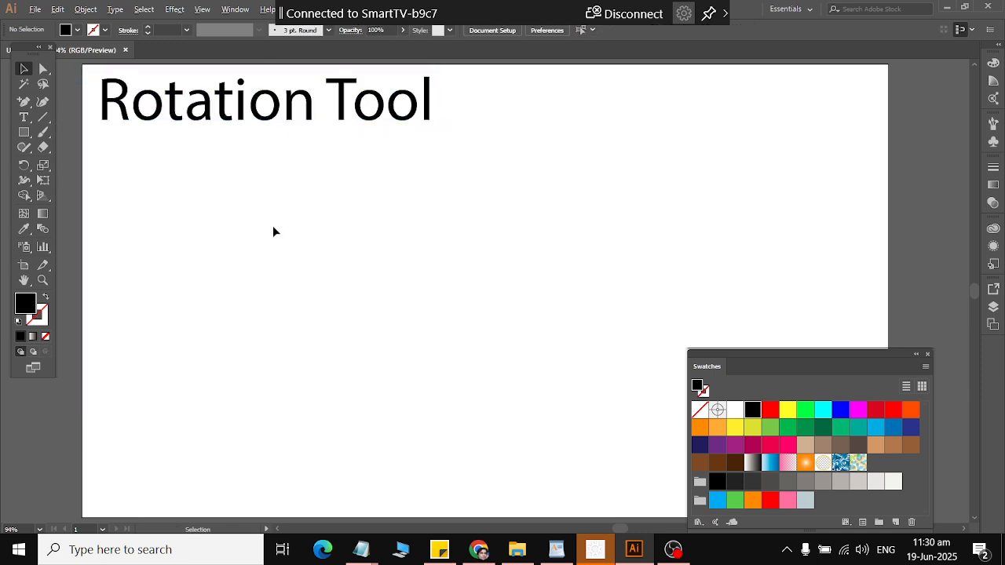
- Draw a narrow vertical black ellipse about 64 × 154 px below and right of the heading
{"action": "left_click", "coordinate": [32, 130]}
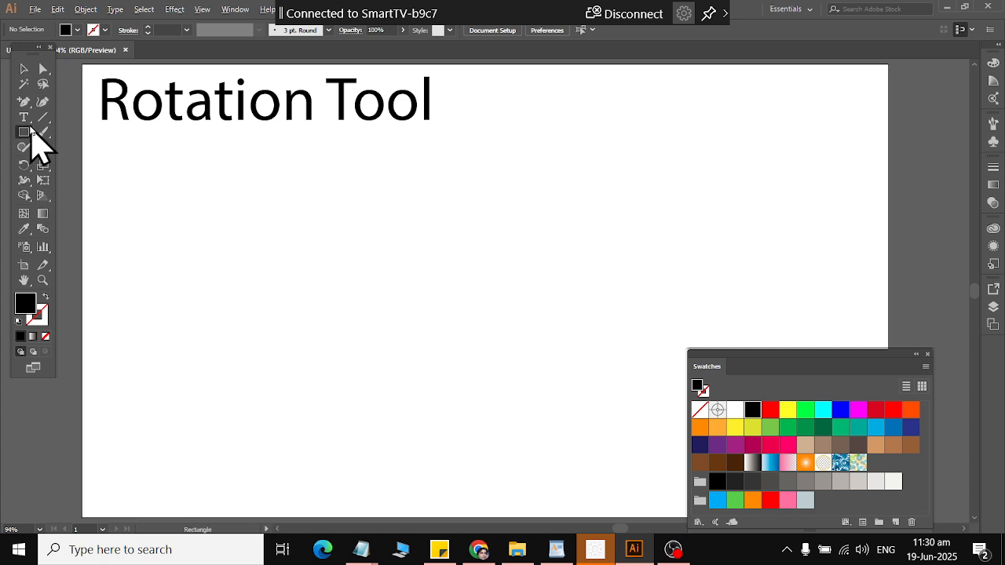
{"action": "left_click_drag", "start_coordinate": [31, 130], "coordinate": [97, 162]}
{"action": "left_click_drag", "start_coordinate": [474, 154], "coordinate": [512, 245]}
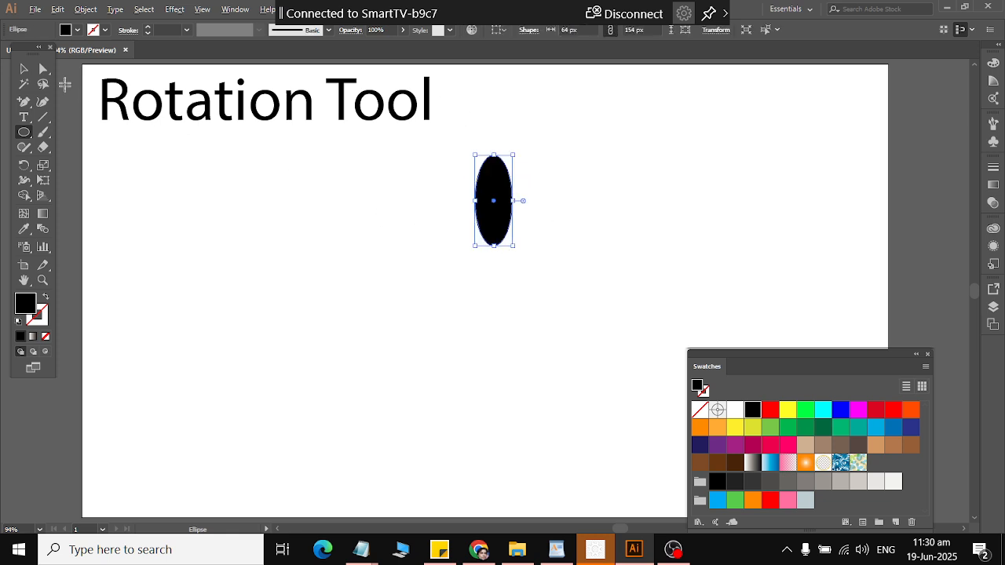
- Convert the ellipse's top and bottom anchor points to corners and move the resulting petal below the heading
{"action": "left_click", "coordinate": [43, 69]}
{"action": "left_click_drag", "start_coordinate": [455, 146], "coordinate": [511, 172]}
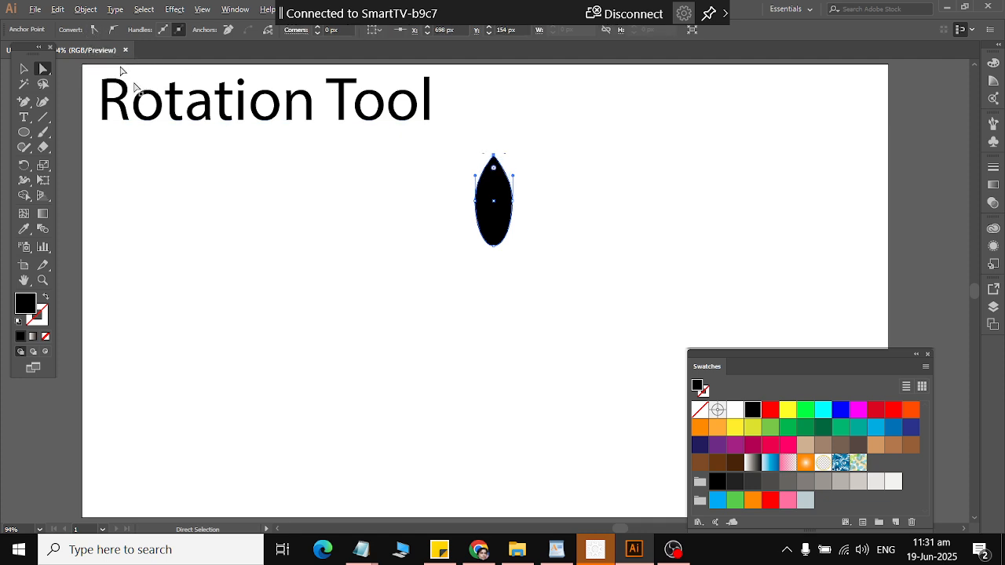
{"action": "left_click_drag", "start_coordinate": [537, 319], "coordinate": [449, 230]}
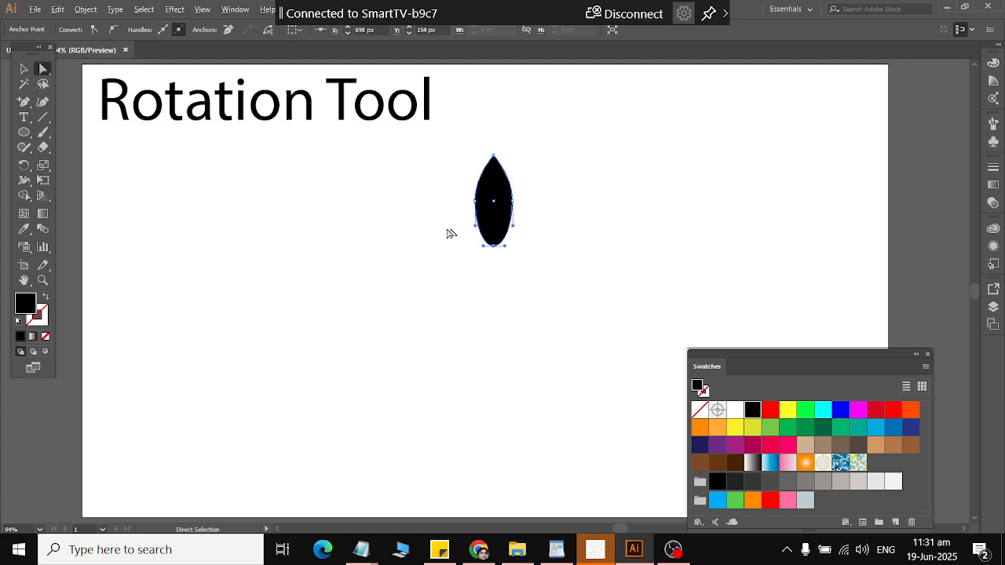
{"action": "left_click", "coordinate": [93, 30]}
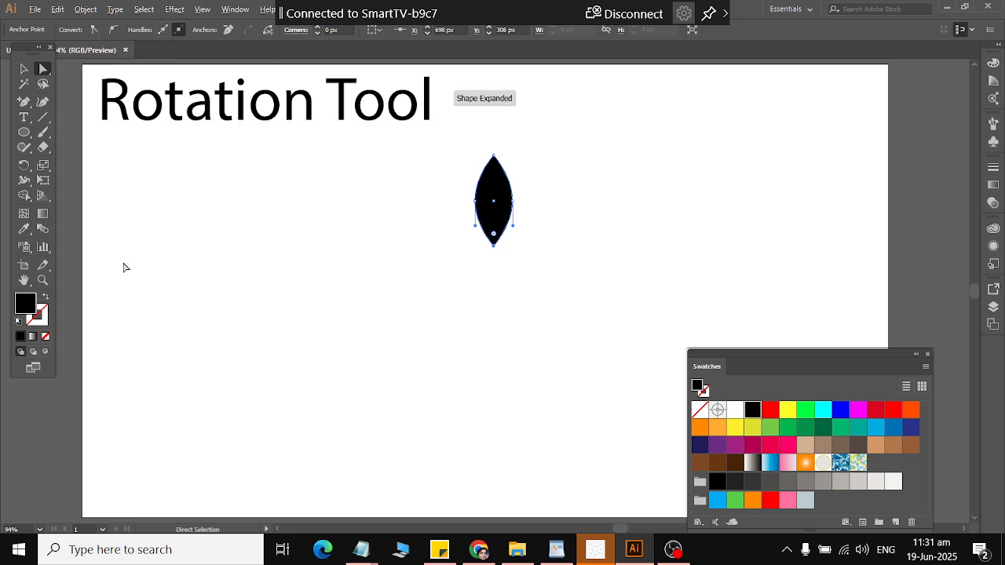
{"action": "left_click", "coordinate": [23, 69]}
{"action": "left_click", "coordinate": [74, 141]}
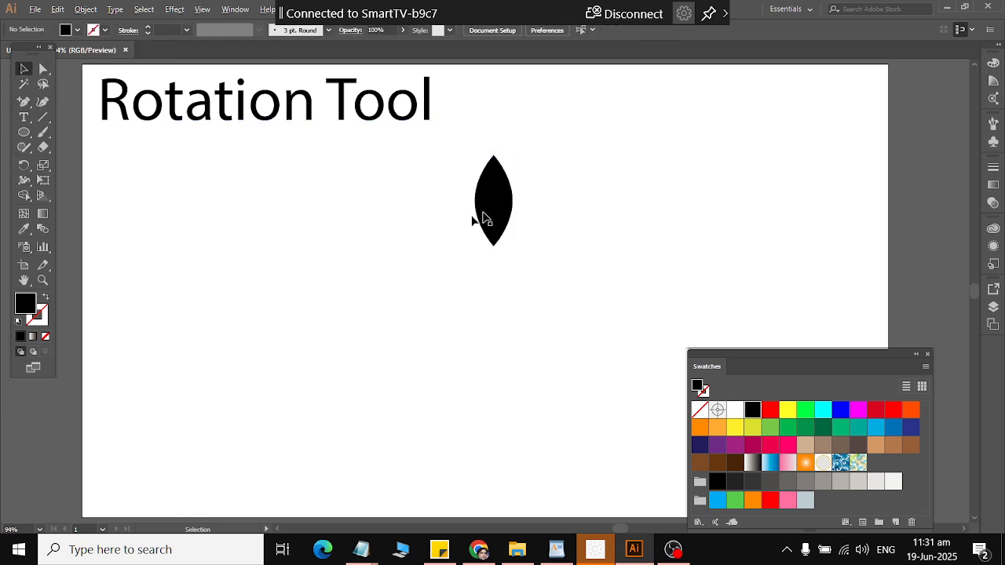
{"action": "left_click_drag", "start_coordinate": [488, 206], "coordinate": [268, 255]}
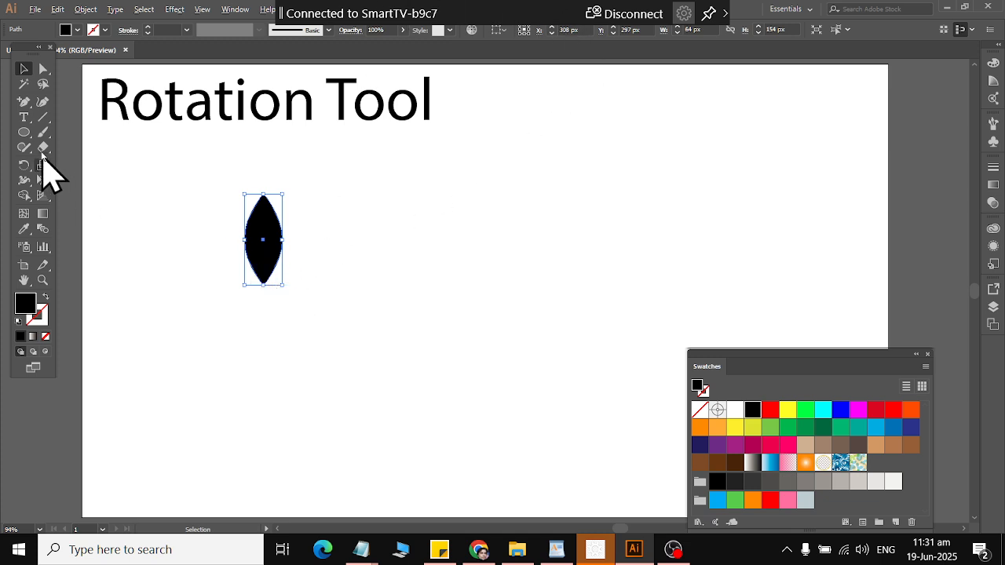
- Draw a circle, scale it to about 98 px wide, and place it centred directly below the petal
{"action": "left_click", "coordinate": [25, 132]}
{"action": "left_click_drag", "start_coordinate": [426, 220], "coordinate": [632, 424]}
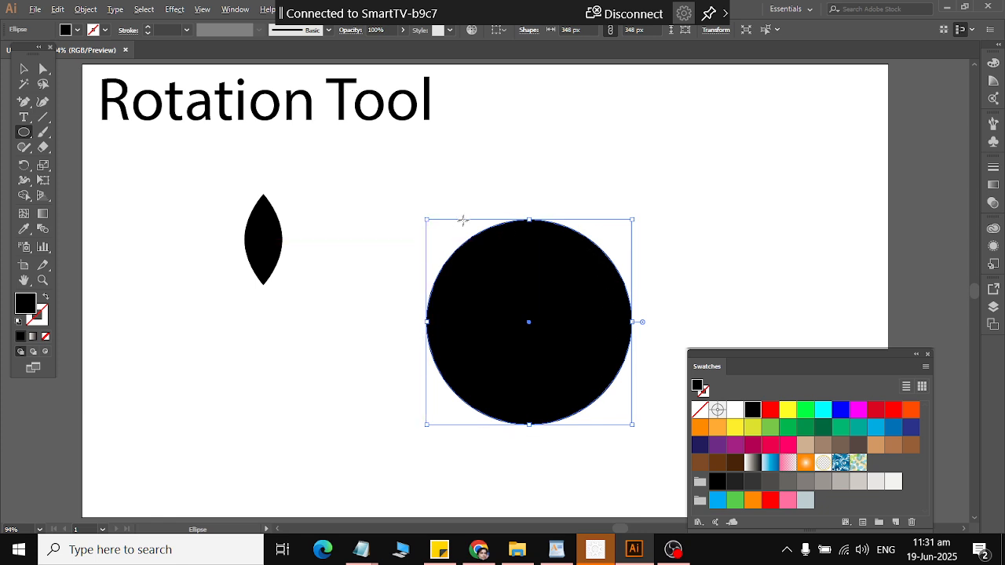
{"action": "left_click", "coordinate": [23, 69]}
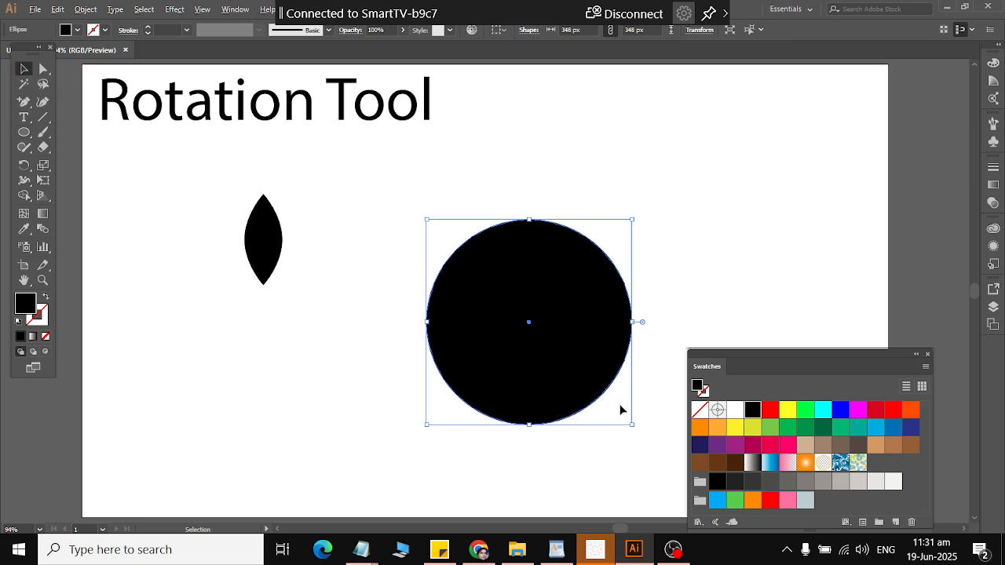
{"action": "left_click_drag", "start_coordinate": [634, 429], "coordinate": [263, 356]}
{"action": "left_click", "coordinate": [488, 278]}
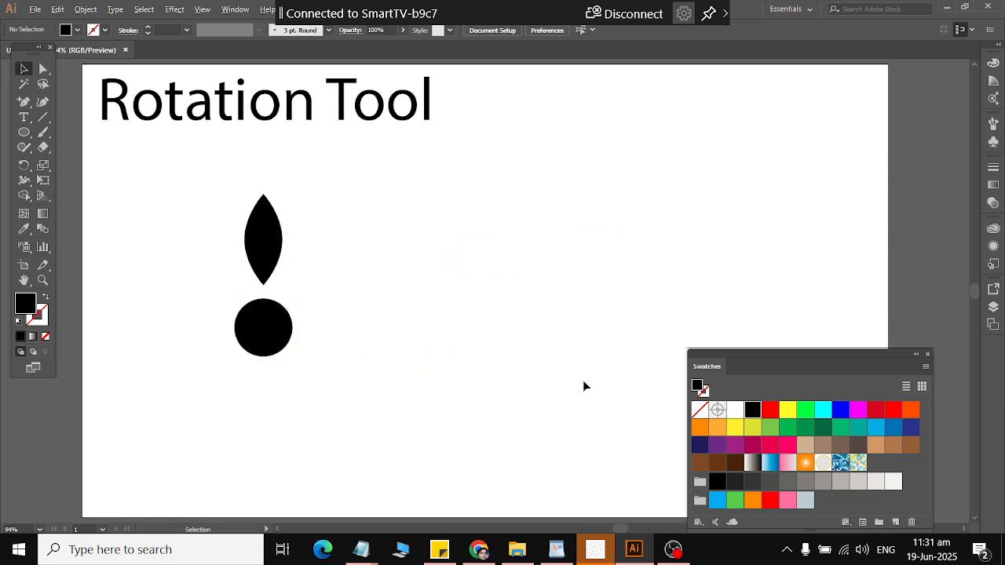
- Rotate a copy of the petal around the circle's centre by an angle of 360/12
{"action": "left_click_drag", "start_coordinate": [135, 193], "coordinate": [346, 284]}
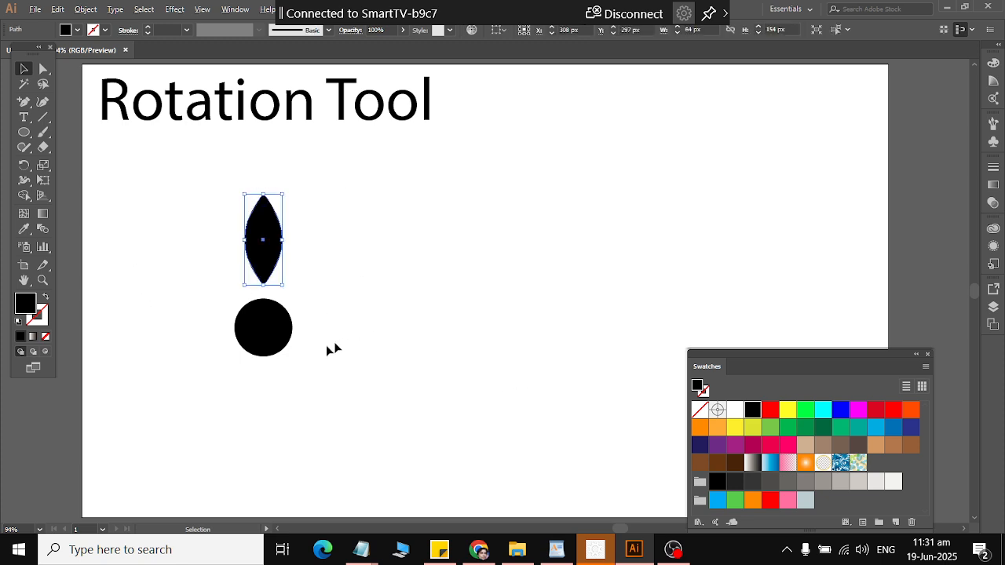
{"action": "left_click_drag", "start_coordinate": [206, 323], "coordinate": [284, 361]}
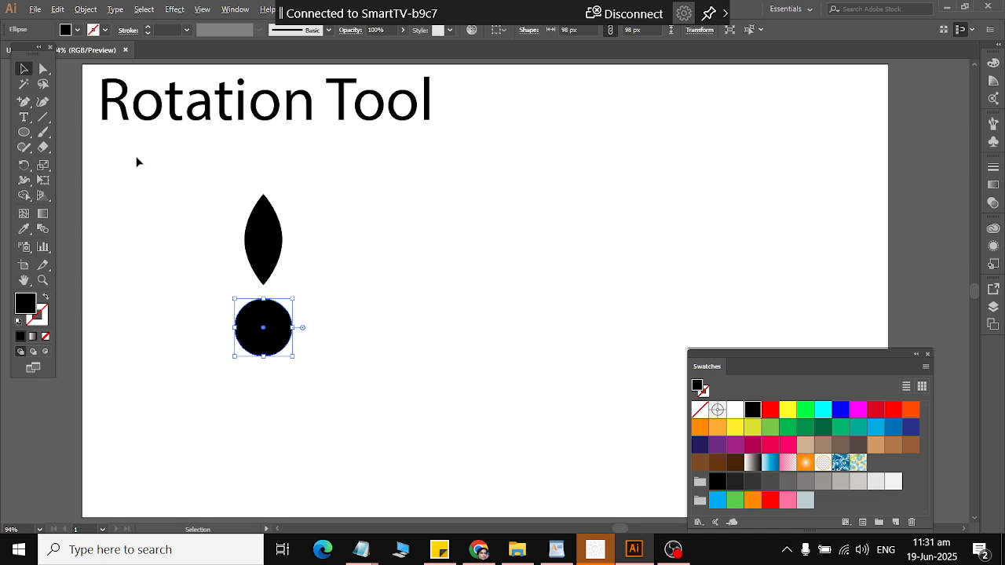
{"action": "left_click_drag", "start_coordinate": [145, 156], "coordinate": [425, 318]}
{"action": "left_click", "coordinate": [226, 194]}
{"action": "left_click_drag", "start_coordinate": [227, 198], "coordinate": [318, 278]}
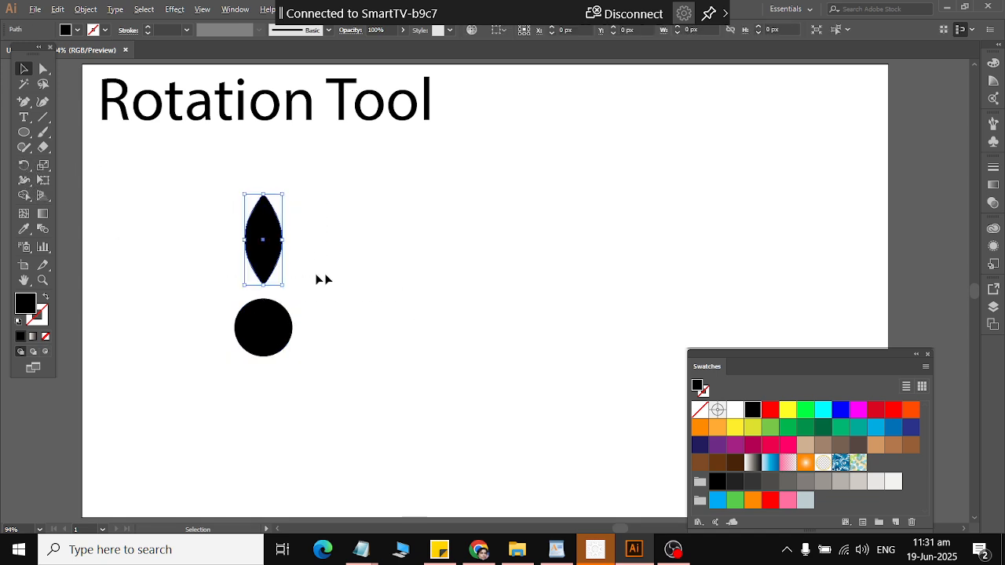
{"action": "left_click", "coordinate": [24, 165]}
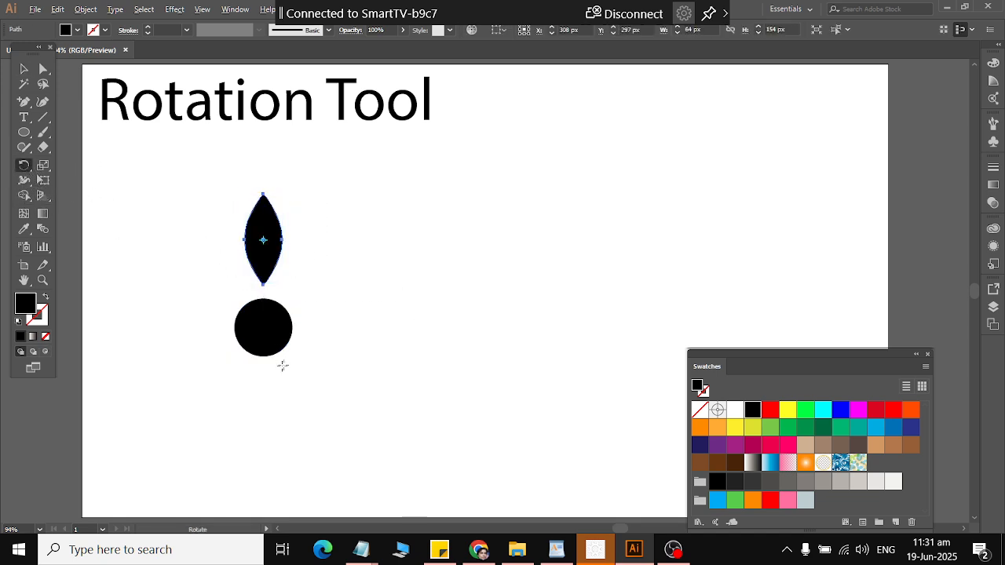
{"action": "left_click", "coordinate": [262, 328], "text": "alt"}
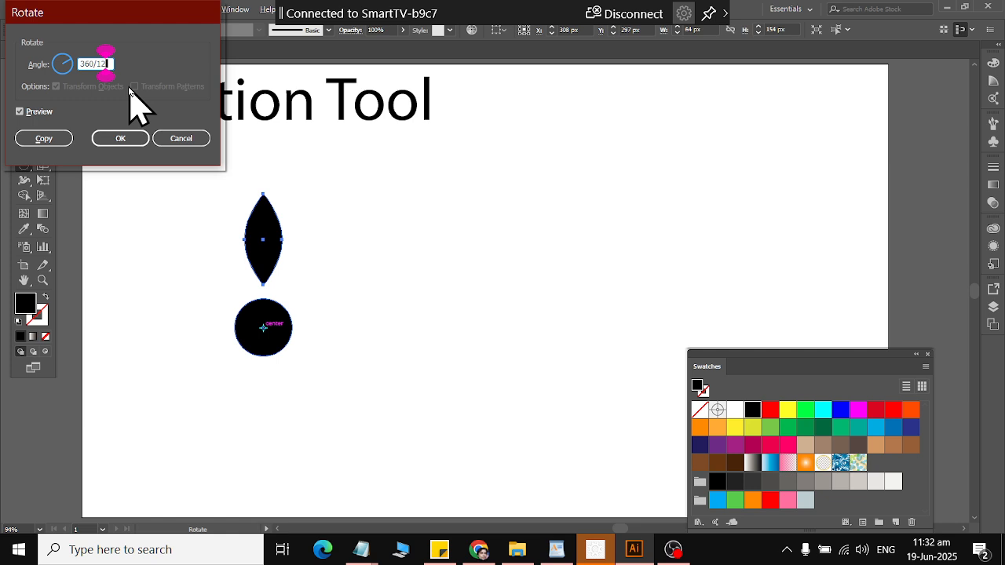
{"action": "left_click", "coordinate": [69, 142]}
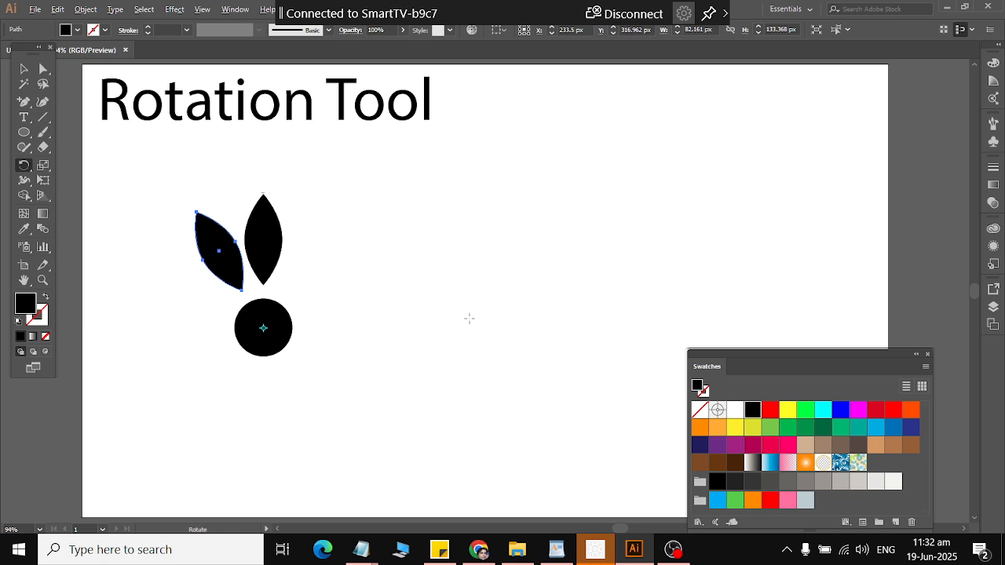
- Repeat the rotated copy ten times to complete a ring of twelve petals around the circle
{"action": "key", "text": "ctrl+d"}
{"action": "key", "text": "ctrl+d"}
{"action": "key", "text": "ctrl+d"}
{"action": "key", "text": "ctrl+d"}
{"action": "key", "text": "ctrl+d"}
{"action": "key", "text": "ctrl+d"}
{"action": "key", "text": "ctrl+d"}
{"action": "key", "text": "ctrl+d"}
{"action": "key", "text": "ctrl+d"}
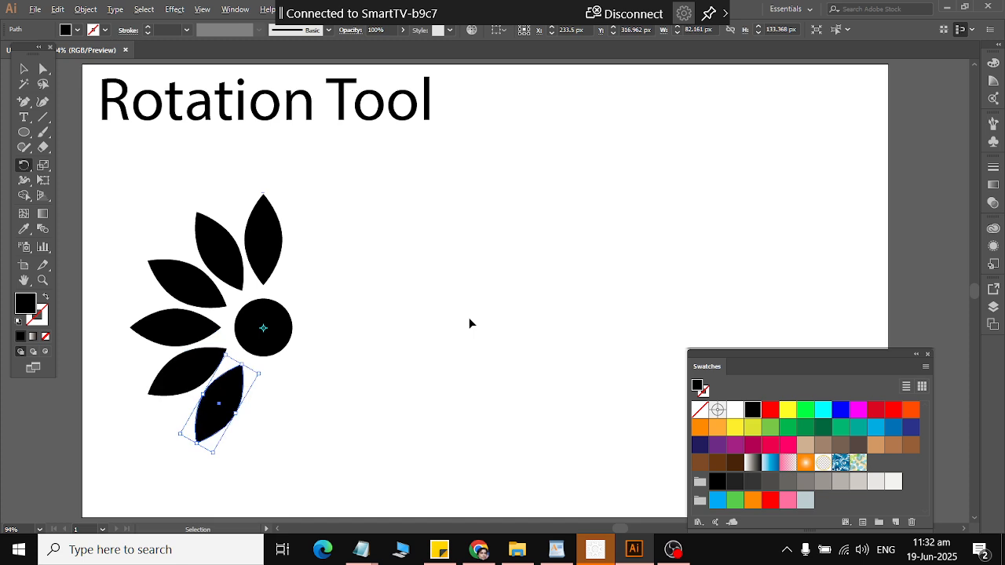
{"action": "key", "text": "ctrl+d"}
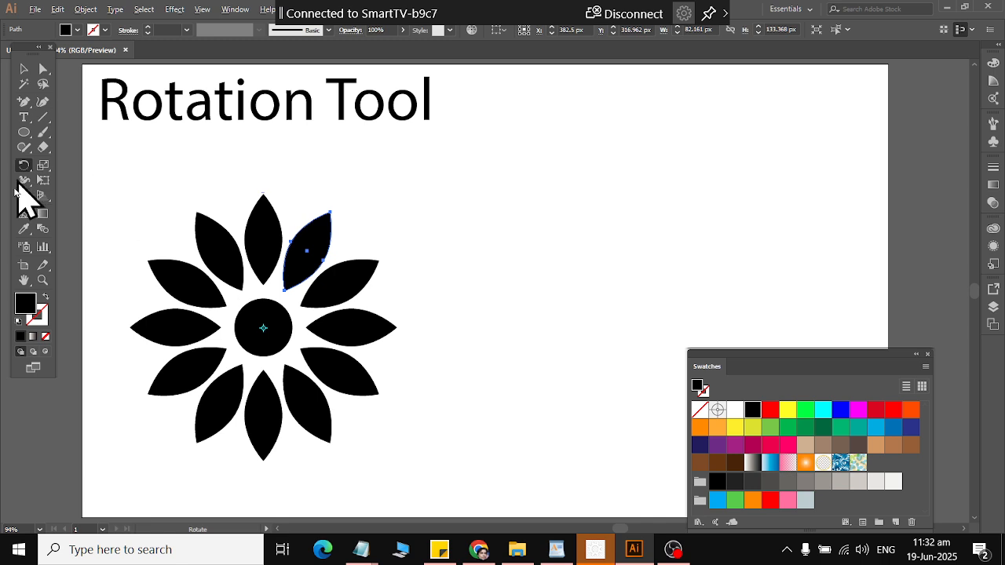
- Try to scale the flower down about its centre, and undo the scaling
{"action": "left_click", "coordinate": [23, 69]}
{"action": "left_click_drag", "start_coordinate": [110, 178], "coordinate": [459, 508]}
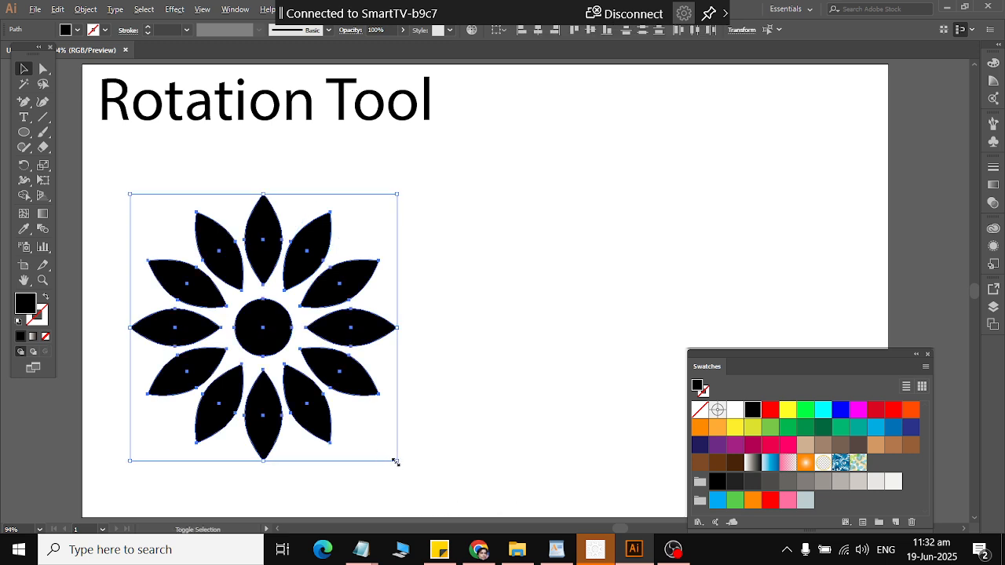
{"action": "left_click_drag", "start_coordinate": [394, 462], "coordinate": [306, 393]}
{"action": "left_click_drag", "start_coordinate": [397, 463], "coordinate": [296, 361]}
{"action": "key", "text": "ctrl+shift+a"}
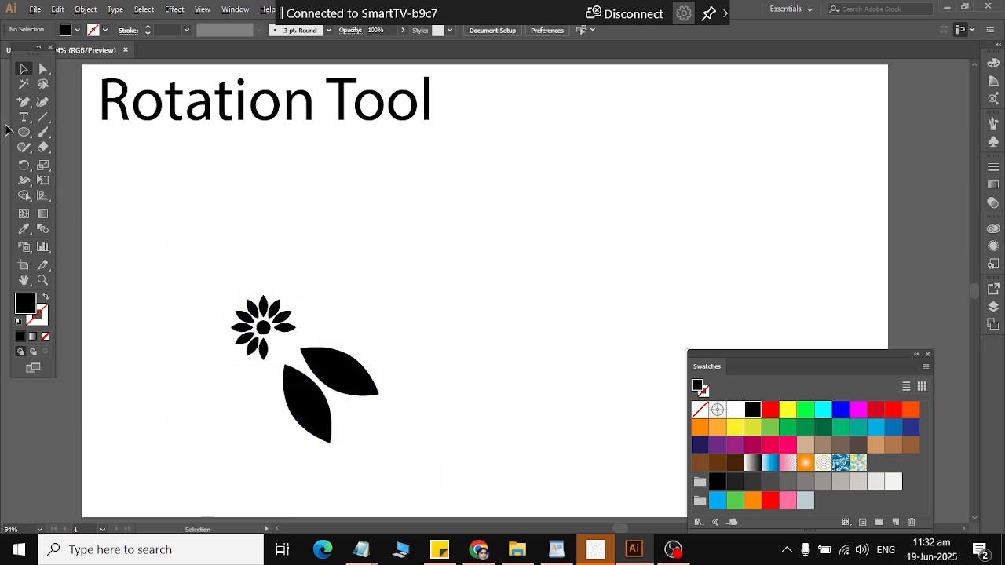
{"action": "key", "text": "ctrl+z"}
{"action": "key", "text": "ctrl+z"}
- Scale all the petals and the central circle down together into a small flower
{"action": "left_click_drag", "start_coordinate": [110, 152], "coordinate": [302, 338]}
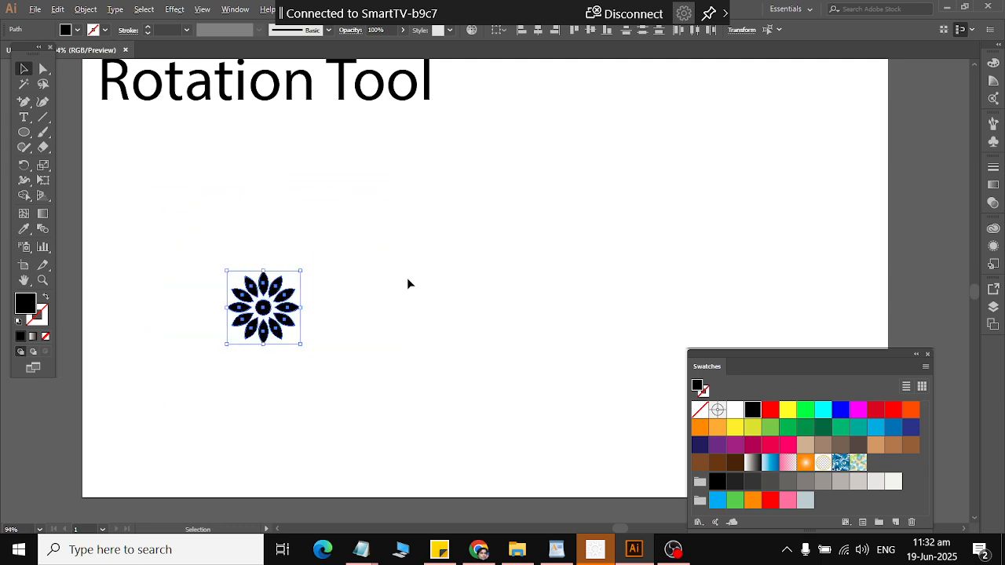
{"action": "key", "text": "ctrl+shift+a"}
- Draw a 48 px circle right of the flower and place an identical circle directly below it
{"action": "left_click_drag", "start_coordinate": [28, 138], "coordinate": [74, 162]}
{"action": "left_click_drag", "start_coordinate": [449, 150], "coordinate": [471, 253]}
{"action": "left_click", "coordinate": [24, 69]}
{"action": "left_click", "coordinate": [442, 196]}
- Rotate a copy of the upper circle around the lower circle's centre by an angle of 360/16
{"action": "left_click_drag", "start_coordinate": [429, 135], "coordinate": [510, 181]}
{"action": "left_click", "coordinate": [24, 165]}
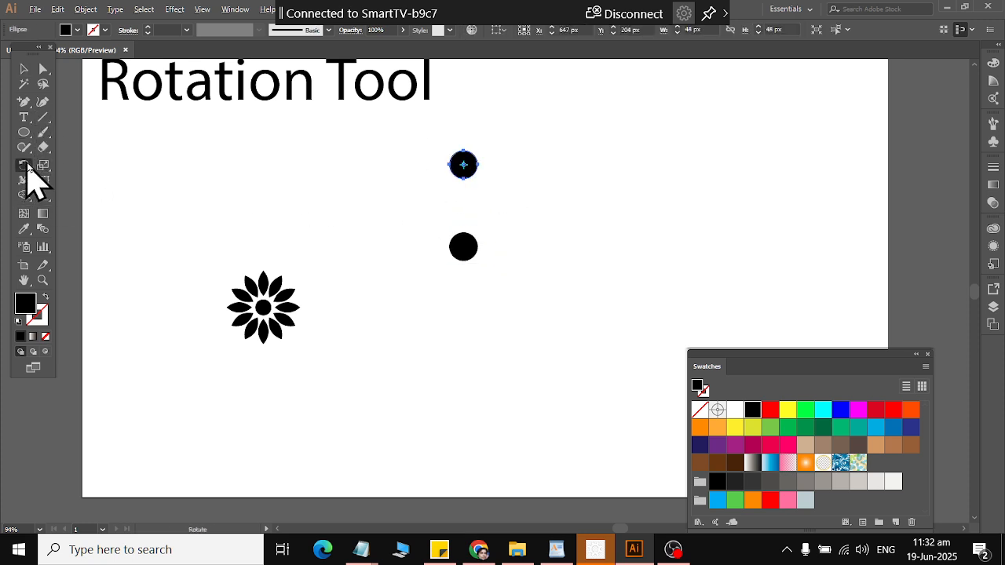
{"action": "left_click", "coordinate": [463, 248], "text": "alt"}
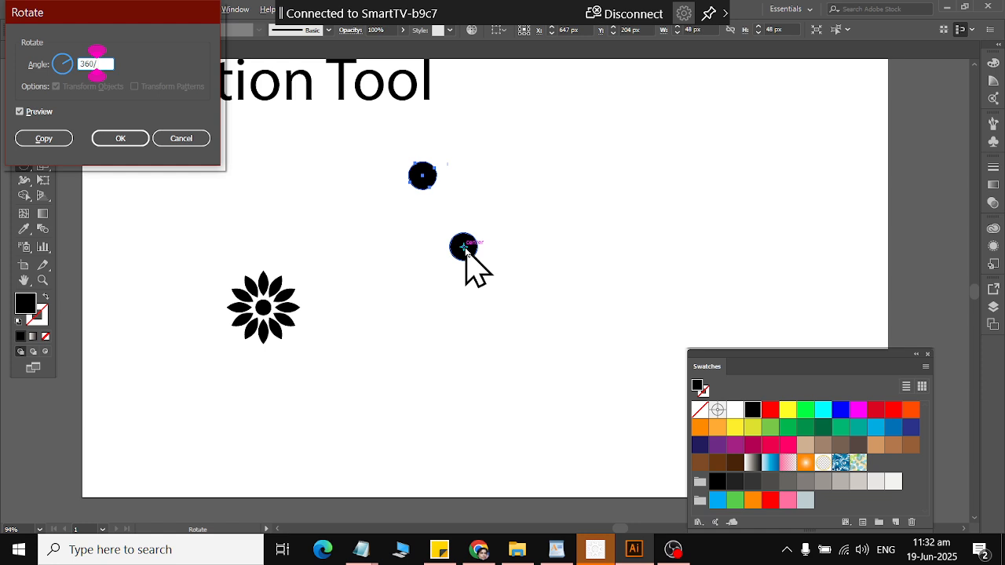
{"action": "type", "text": "360/16"}
{"action": "left_click", "coordinate": [65, 145]}
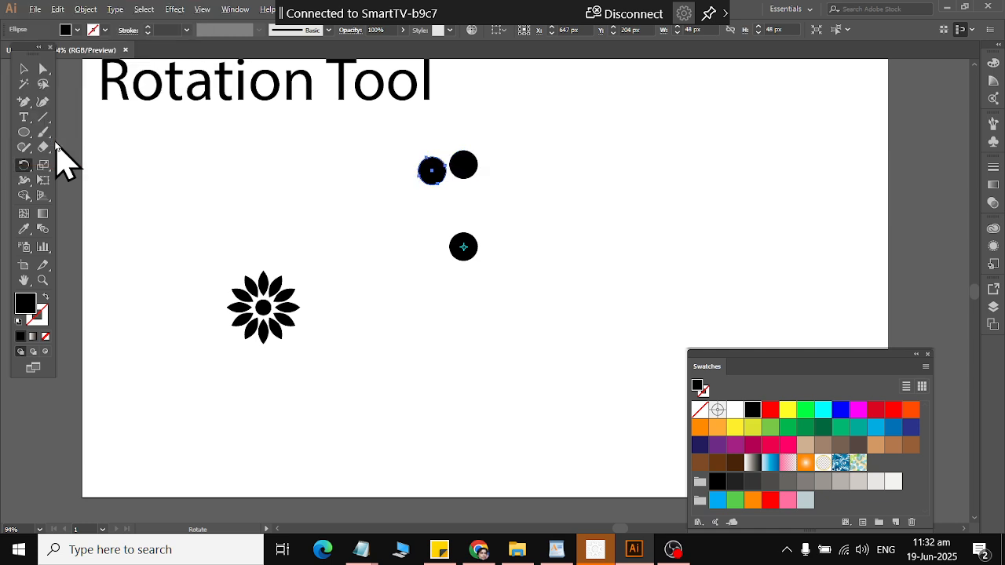
- Repeat the rotated circle copy fourteen times to complete a ring of sixteen circles
{"action": "key", "text": "ctrl+d"}
{"action": "key", "text": "ctrl+d"}
{"action": "key", "text": "ctrl+d"}
{"action": "key", "text": "ctrl+d"}
{"action": "key", "text": "ctrl+d"}
{"action": "key", "text": "ctrl+d"}
{"action": "key", "text": "ctrl+d"}
{"action": "key", "text": "ctrl+d"}
{"action": "key", "text": "ctrl+d"}
{"action": "key", "text": "ctrl+d"}
{"action": "key", "text": "ctrl+d"}
{"action": "key", "text": "ctrl+d"}
{"action": "key", "text": "ctrl+d"}
{"action": "key", "text": "ctrl+d"}
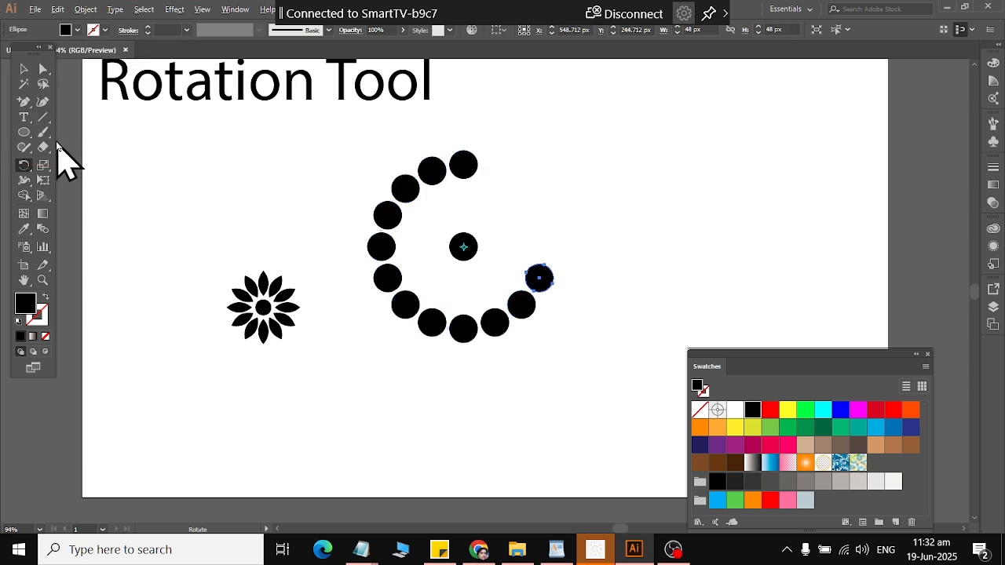
- Scale the ring of circles with its centre dot down to about half size and move it above the flower
{"action": "left_click", "coordinate": [24, 69]}
{"action": "left_click", "coordinate": [339, 142]}
{"action": "left_click_drag", "start_coordinate": [340, 142], "coordinate": [507, 316]}
{"action": "left_click", "coordinate": [509, 322]}
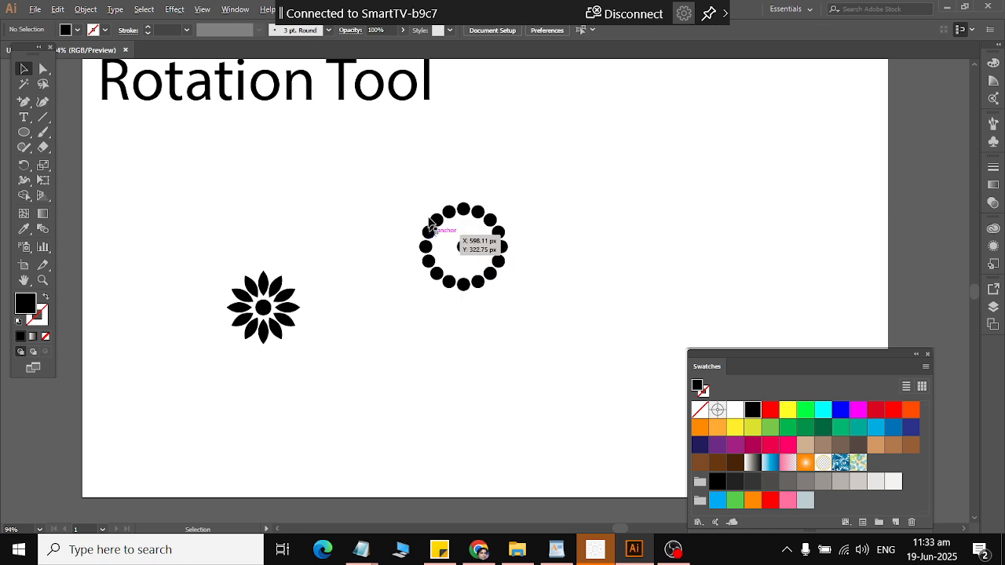
{"action": "left_click_drag", "start_coordinate": [375, 160], "coordinate": [504, 332]}
{"action": "left_click_drag", "start_coordinate": [500, 267], "coordinate": [275, 209]}
{"action": "left_click", "coordinate": [438, 288]}
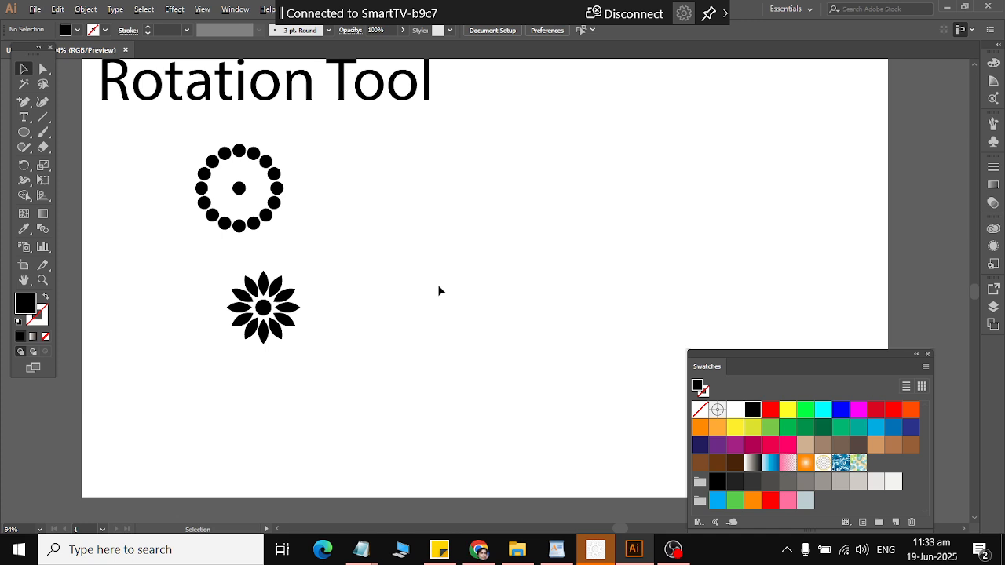
- Draw a vertical black ellipse of about 53 × 112 px in the empty area beside the ring and convert its top anchor to a corner point
{"action": "left_click", "coordinate": [23, 132]}
{"action": "mouse_move", "coordinate": [481, 156]}
{"action": "left_mouse_down"}
{"action": "mouse_move", "coordinate": [482, 213]}
{"action": "mouse_move", "coordinate": [516, 258]}
{"action": "mouse_move", "coordinate": [513, 224]}
{"action": "left_mouse_up"}
{"action": "left_click", "coordinate": [43, 69]}
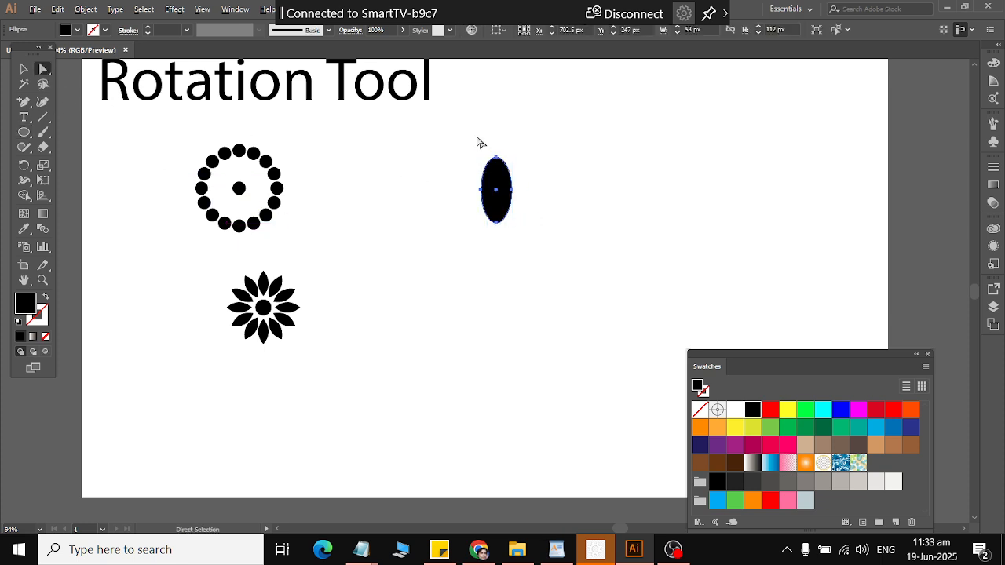
{"action": "left_click_drag", "start_coordinate": [462, 130], "coordinate": [549, 171]}
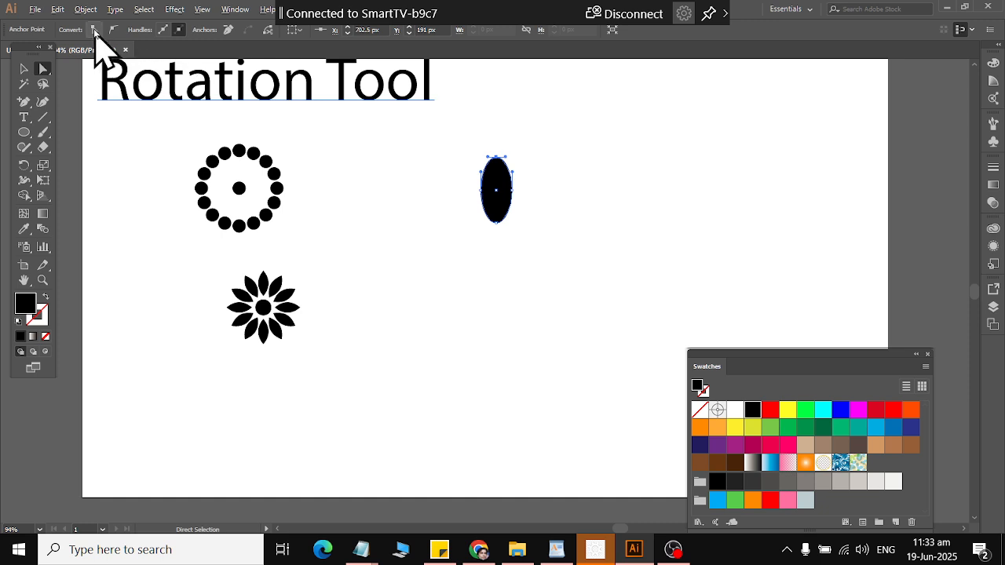
{"action": "left_click_drag", "start_coordinate": [542, 272], "coordinate": [297, 337]}
{"action": "left_click", "coordinate": [23, 69]}
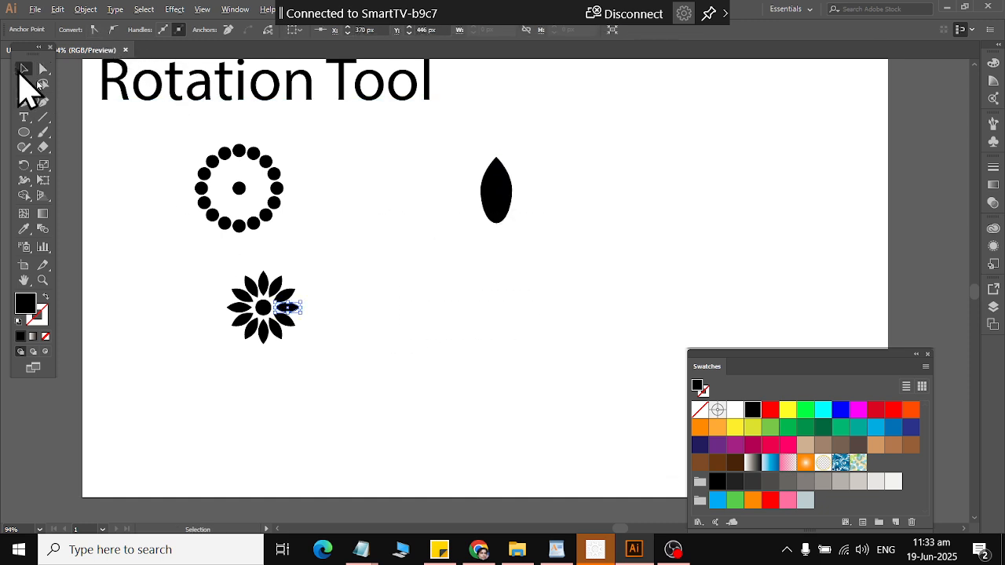
{"action": "left_click", "coordinate": [386, 260]}
{"action": "left_click_drag", "start_coordinate": [442, 159], "coordinate": [535, 289]}
{"action": "left_click", "coordinate": [507, 251]}
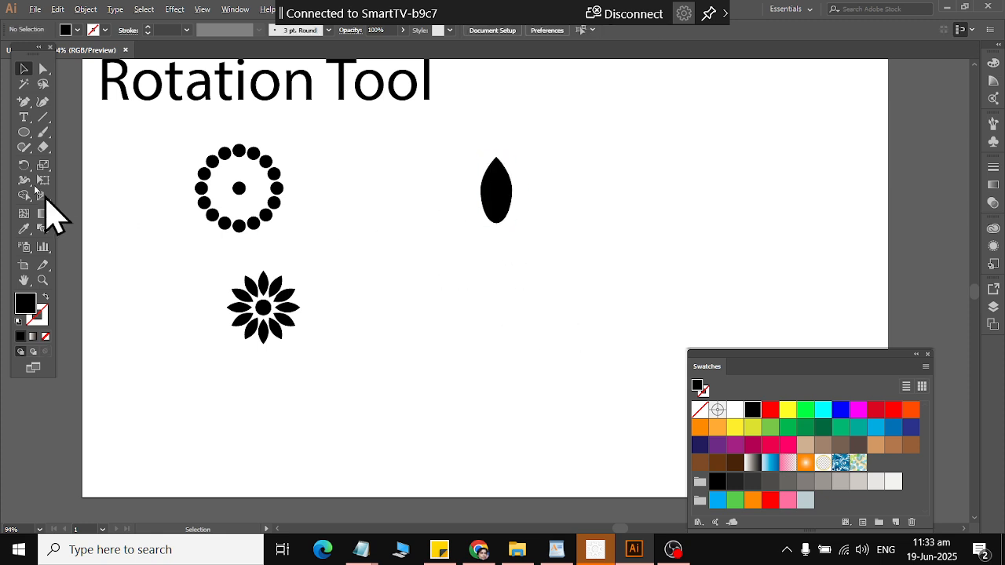
- Draw a small black circle centred just below the new petal and deselect it
{"action": "left_click", "coordinate": [24, 131]}
{"action": "left_click_drag", "start_coordinate": [448, 296], "coordinate": [501, 250]}
{"action": "left_click", "coordinate": [23, 69]}
{"action": "left_click", "coordinate": [559, 242]}
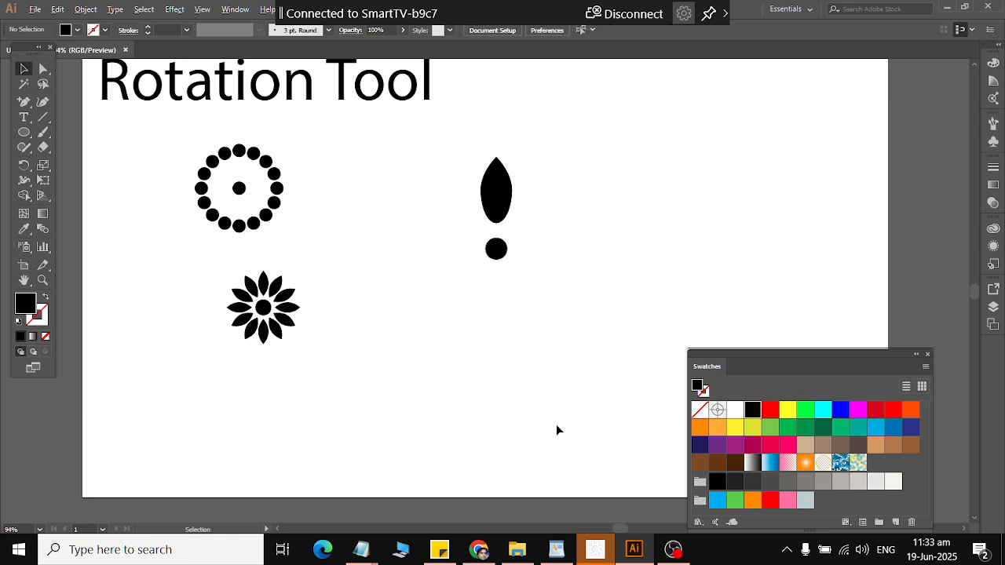
- Rotate a copy of the petal around the small circle's centre by an angle of 360/18
{"action": "left_click_drag", "start_coordinate": [463, 158], "coordinate": [566, 188]}
{"action": "left_click", "coordinate": [23, 166]}
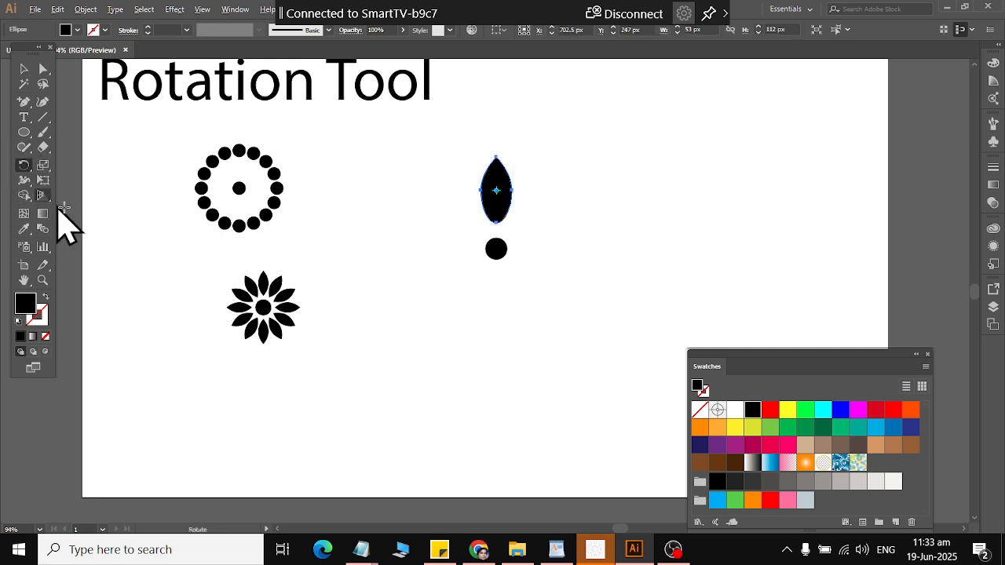
{"action": "left_click", "coordinate": [496, 249], "text": "alt"}
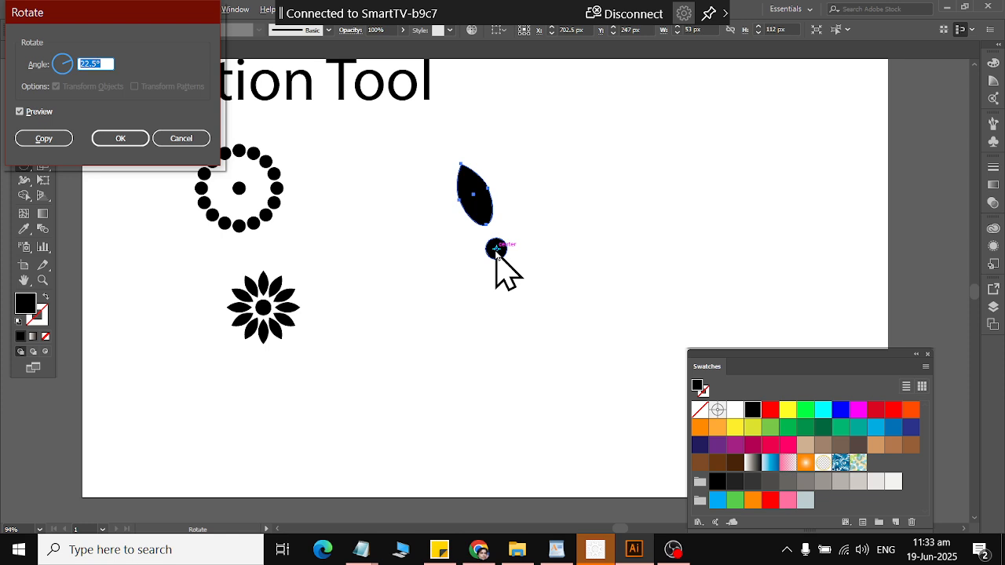
{"action": "type", "text": "360/18"}
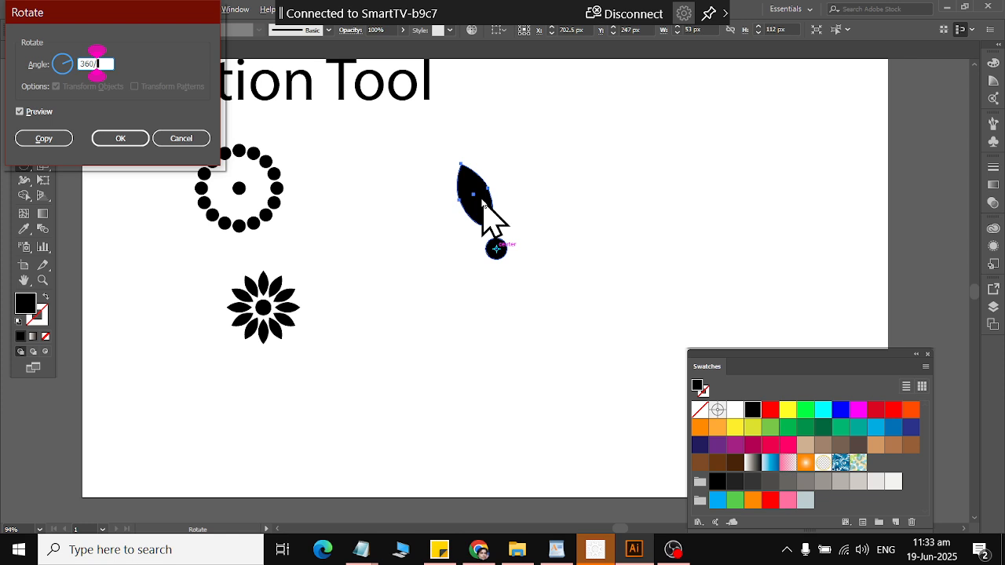
{"action": "left_click", "coordinate": [49, 141]}
- Repeat the rotated petal copy until eighteen overlapping petals form a full flower around the circle, then deselect
{"action": "key", "text": "ctrl+d"}
{"action": "key", "text": "ctrl+d"}
{"action": "key", "text": "ctrl+d"}
{"action": "key", "text": "ctrl+d"}
{"action": "key", "text": "ctrl+d"}
{"action": "key", "text": "ctrl+d"}
{"action": "key", "text": "ctrl+d"}
{"action": "key", "text": "ctrl+d"}
{"action": "key", "text": "ctrl+d"}
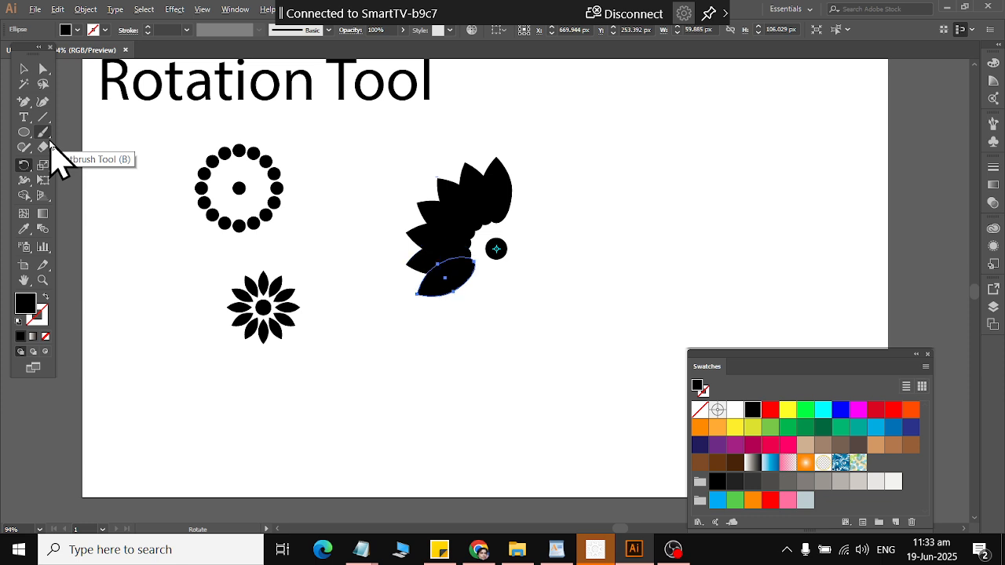
{"action": "key", "text": "ctrl+d"}
{"action": "key", "text": "ctrl+d"}
{"action": "key", "text": "ctrl+d"}
{"action": "key", "text": "ctrl+d"}
{"action": "key", "text": "ctrl+d"}
{"action": "key", "text": "ctrl+d"}
{"action": "key", "text": "ctrl+d"}
{"action": "key", "text": "ctrl+d"}
{"action": "key", "text": "ctrl+d"}
{"action": "key", "text": "ctrl+d"}
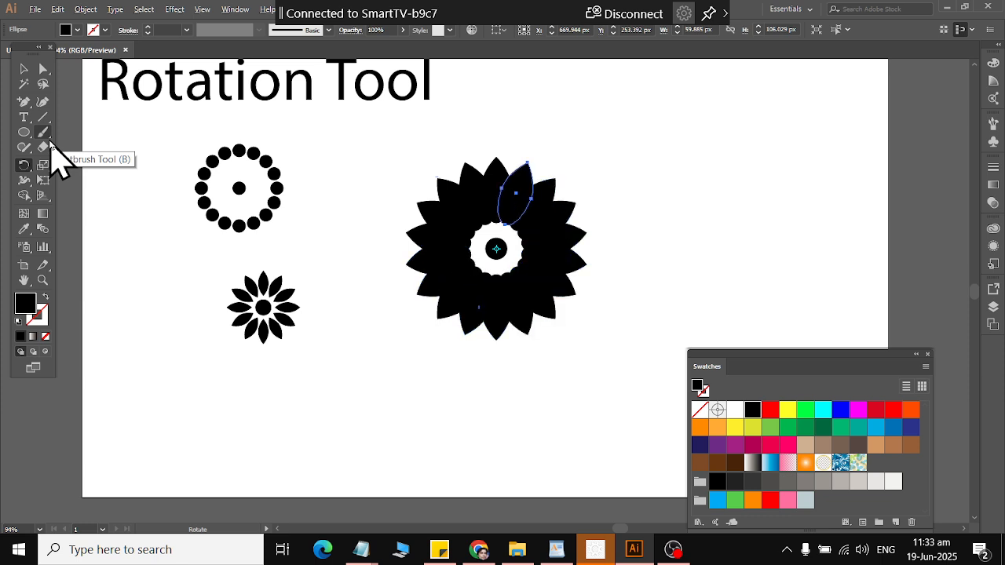
{"action": "left_click", "coordinate": [24, 69]}
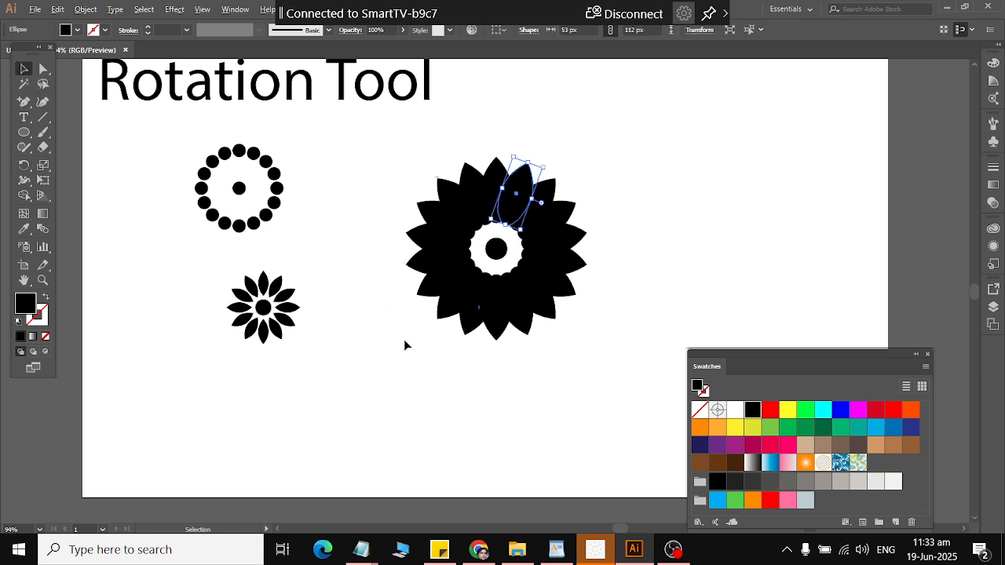
{"action": "left_click", "coordinate": [451, 373]}
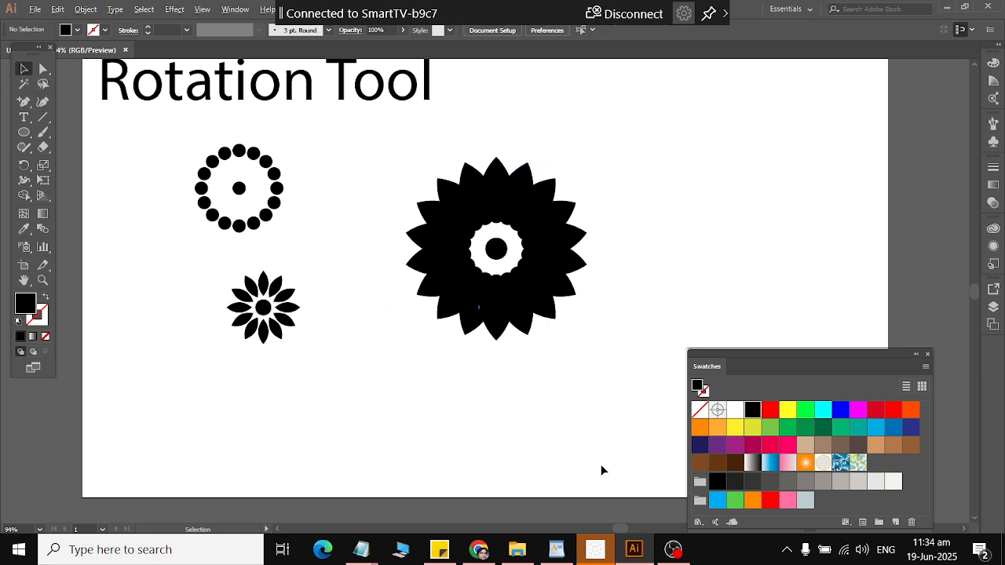
- Fill the large flower's upper-right petal light green, a lower-right petal dark green and the bottom petal brown
{"action": "left_click", "coordinate": [547, 204]}
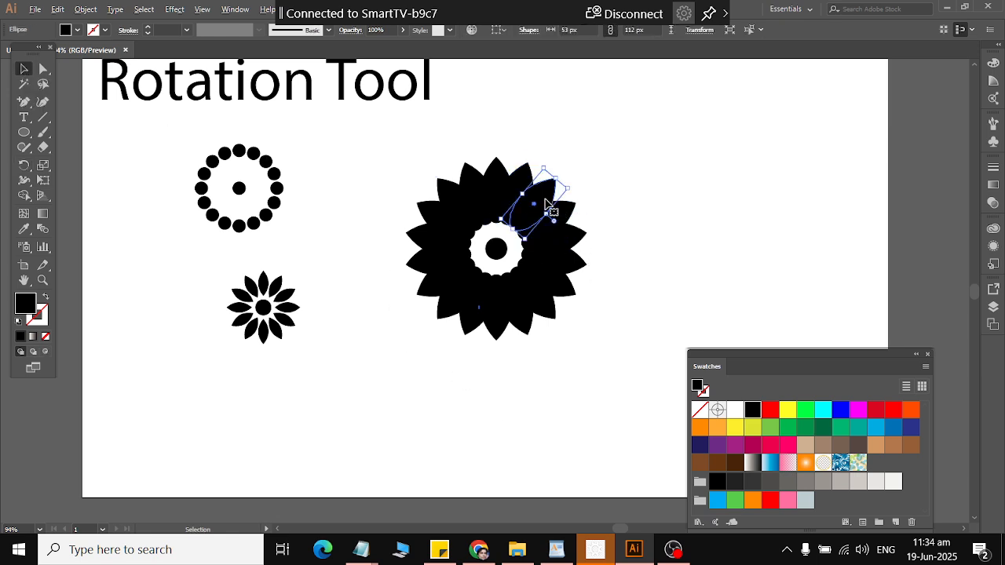
{"action": "left_click", "coordinate": [770, 426]}
{"action": "left_click", "coordinate": [547, 279]}
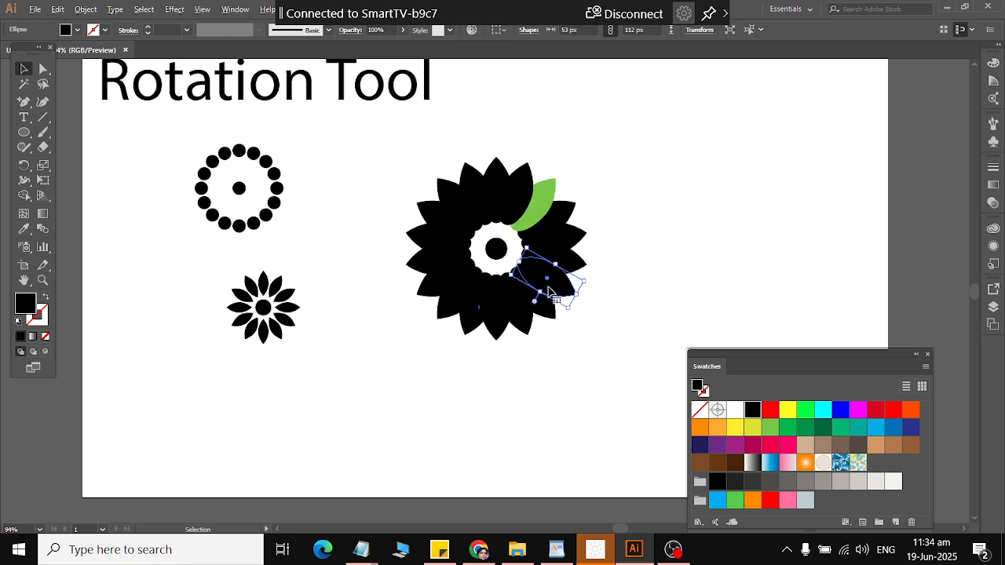
{"action": "left_click", "coordinate": [802, 430]}
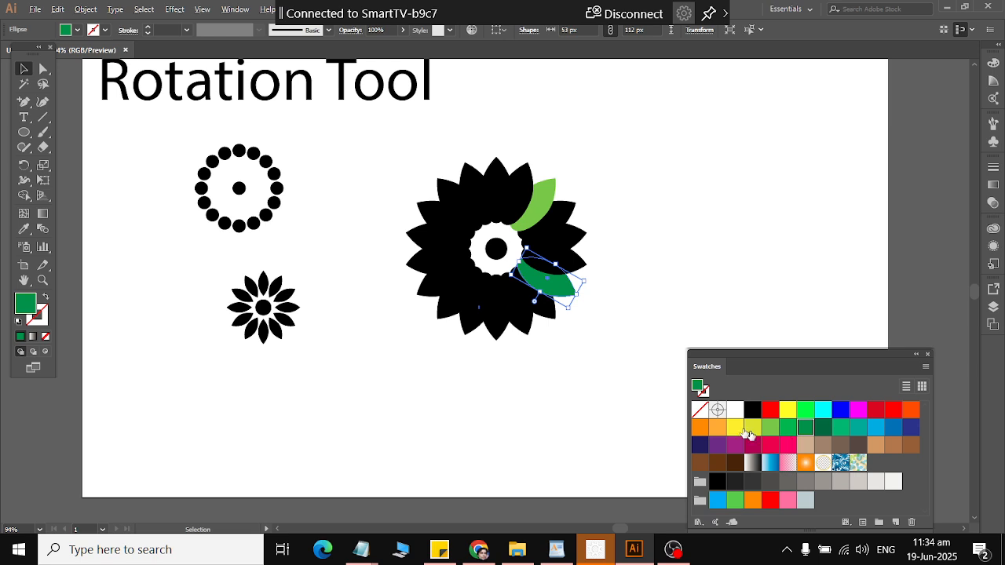
{"action": "left_click", "coordinate": [508, 334]}
{"action": "left_click", "coordinate": [831, 442]}
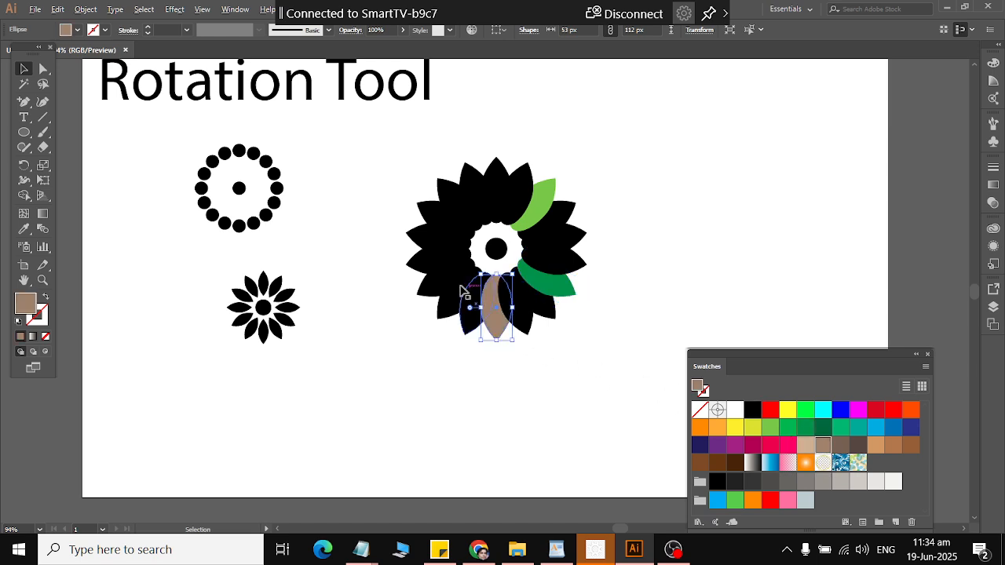
- Fill the large flower's lower-left petal yellow, a left petal light green and an upper-left petal red
{"action": "left_click", "coordinate": [464, 292]}
{"action": "left_click", "coordinate": [739, 426]}
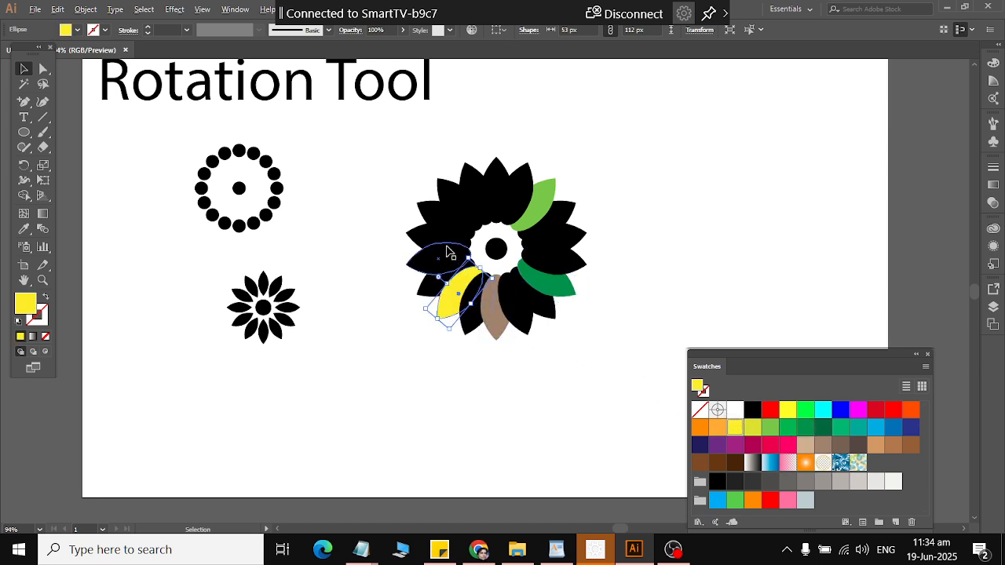
{"action": "left_click", "coordinate": [438, 258]}
{"action": "left_click", "coordinate": [769, 427]}
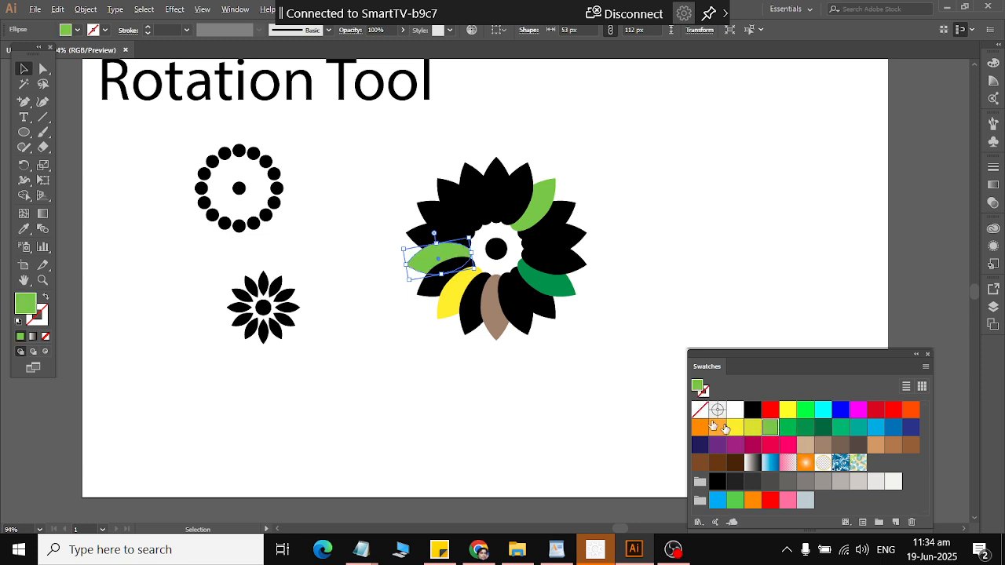
{"action": "left_click", "coordinate": [447, 213]}
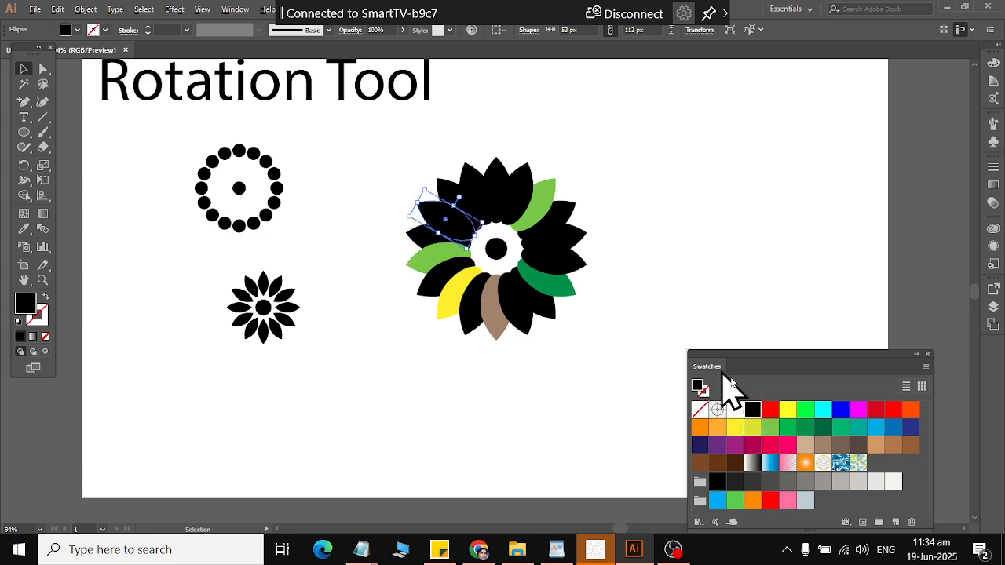
{"action": "left_click", "coordinate": [892, 409]}
- Fill the petals on either side of the large flower's top petal, the left one blue and the right one beige
{"action": "left_click", "coordinate": [476, 192]}
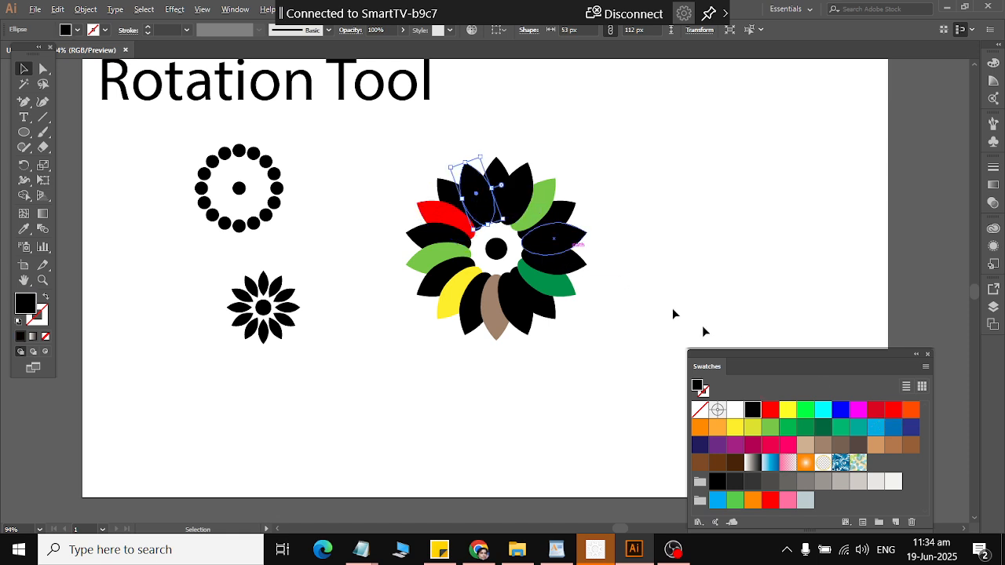
{"action": "left_click", "coordinate": [909, 427]}
{"action": "left_click", "coordinate": [894, 428]}
{"action": "left_click", "coordinate": [516, 191]}
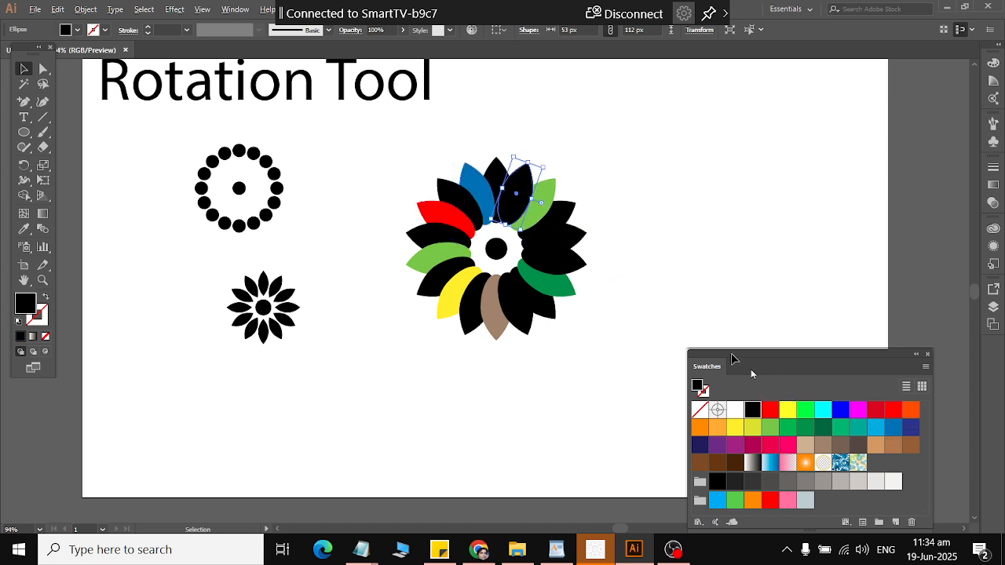
{"action": "left_click", "coordinate": [805, 445]}
{"action": "left_click", "coordinate": [563, 414]}
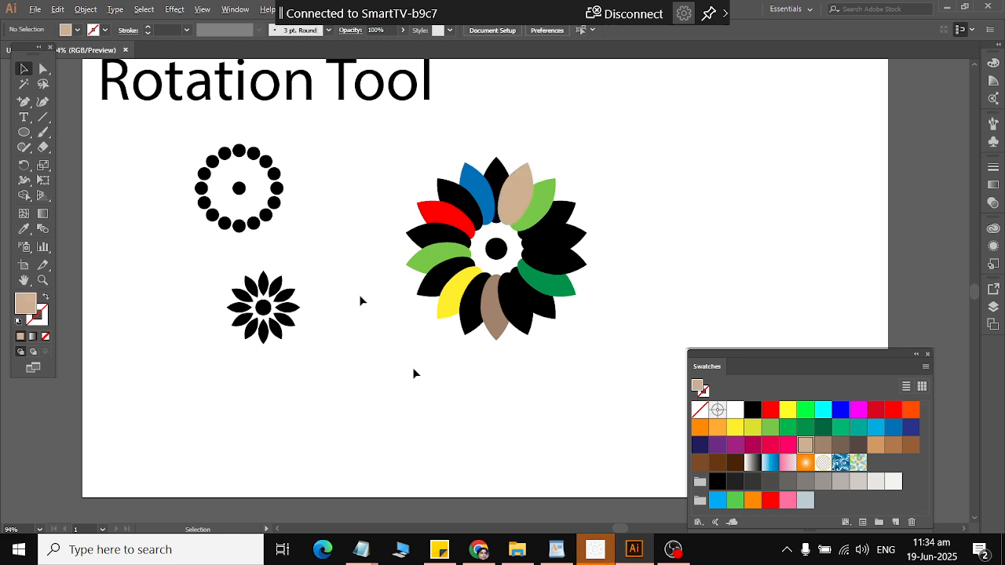
{"action": "left_click_drag", "start_coordinate": [149, 142], "coordinate": [618, 388]}
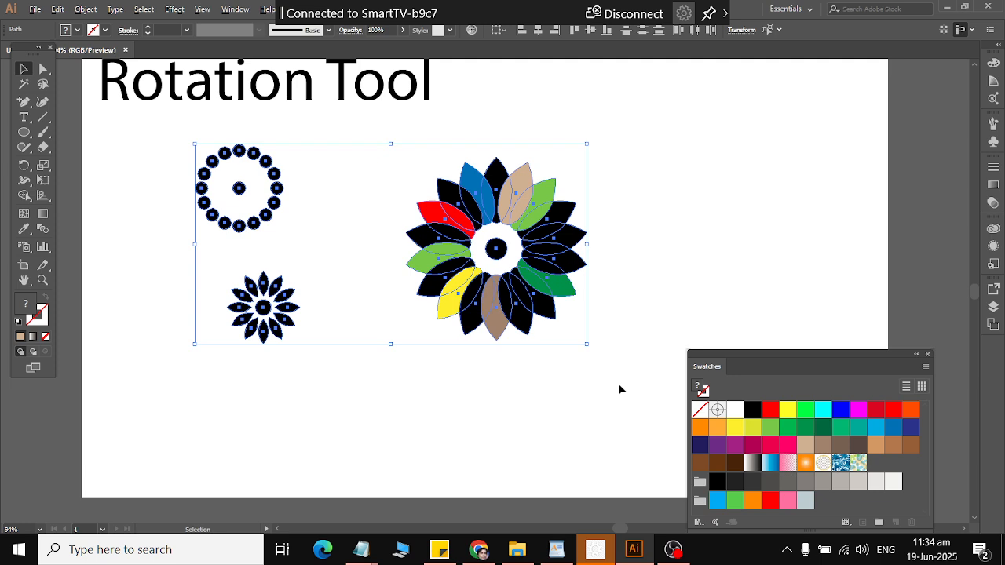
{"action": "left_click", "coordinate": [113, 194]}
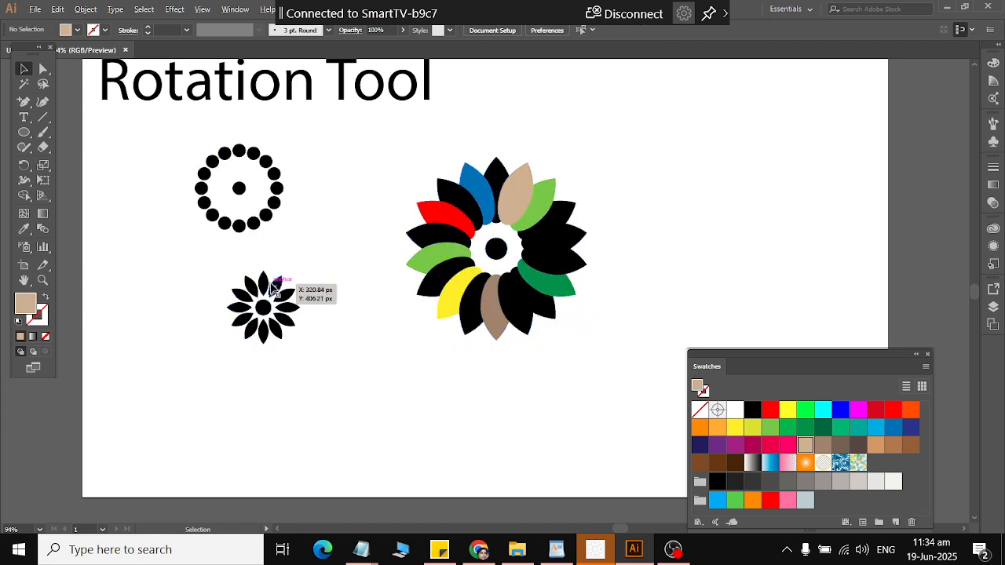
- Place a copy of the small flower's top petal in the empty area between and below the two flowers
{"action": "left_click_drag", "start_coordinate": [269, 285], "coordinate": [390, 377]}
{"action": "scroll", "coordinate": [389, 376], "scroll_direction": "up", "scroll_amount": 3}
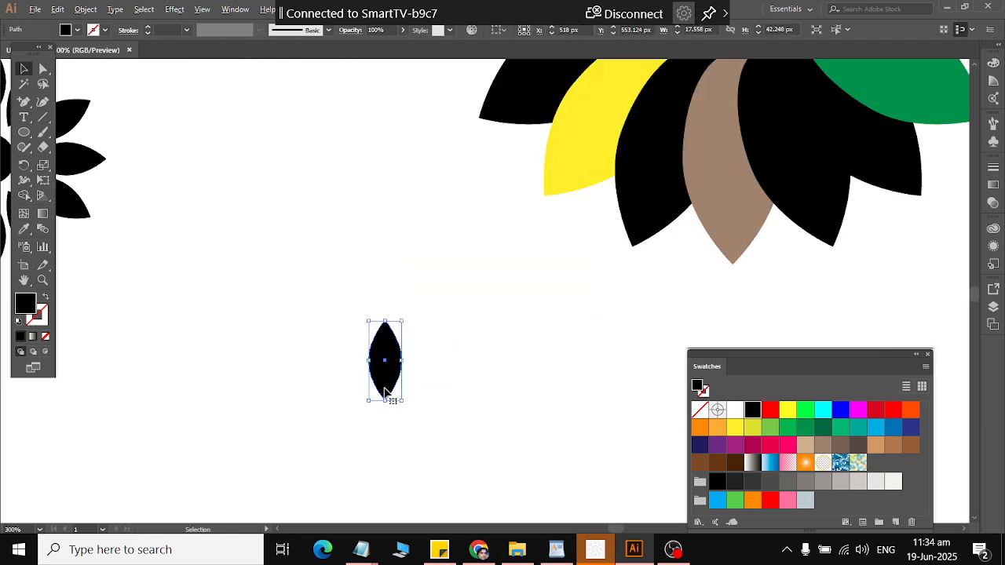
{"action": "scroll", "coordinate": [384, 394], "scroll_direction": "down", "scroll_amount": 3}
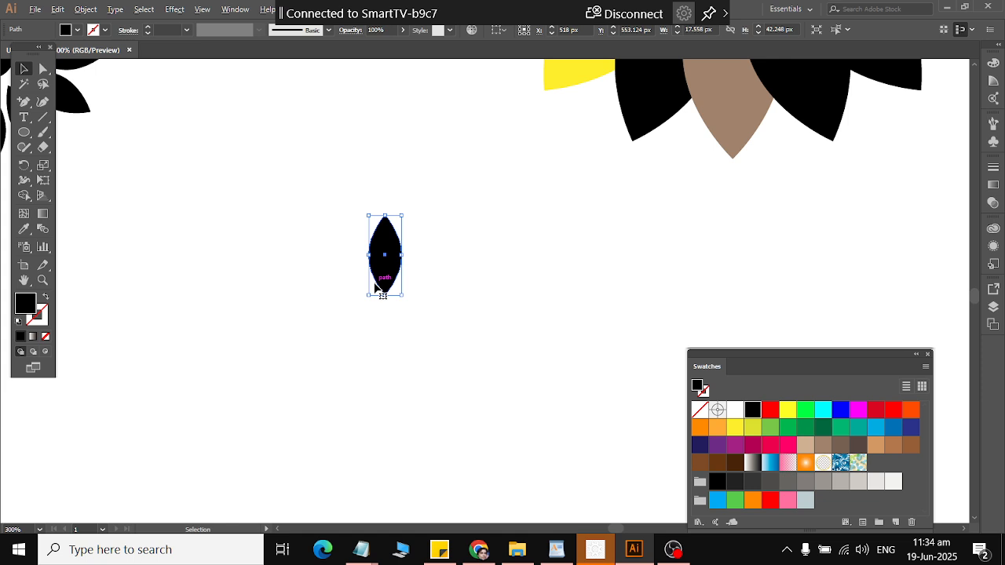
- Rotate a copy of the duplicated petal around its bottom anchor by an angle of 360/12
{"action": "left_click", "coordinate": [25, 165]}
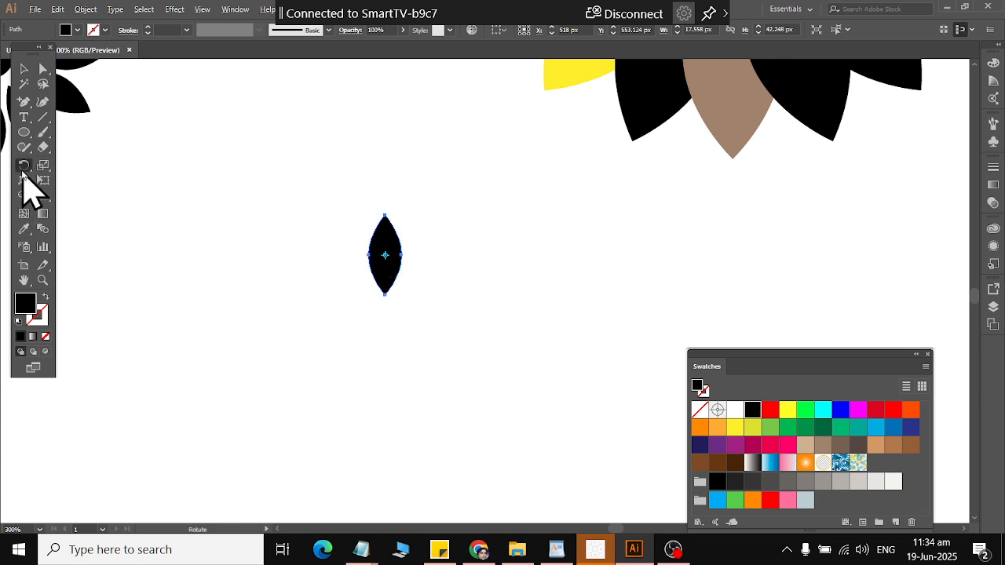
{"action": "left_click", "coordinate": [385, 297], "text": "alt"}
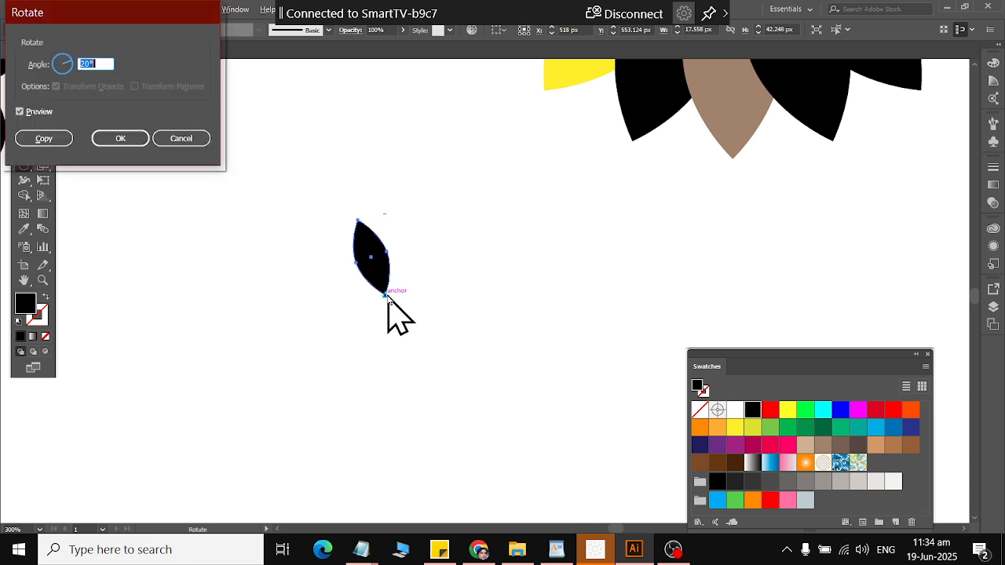
{"action": "type", "text": "360/12"}
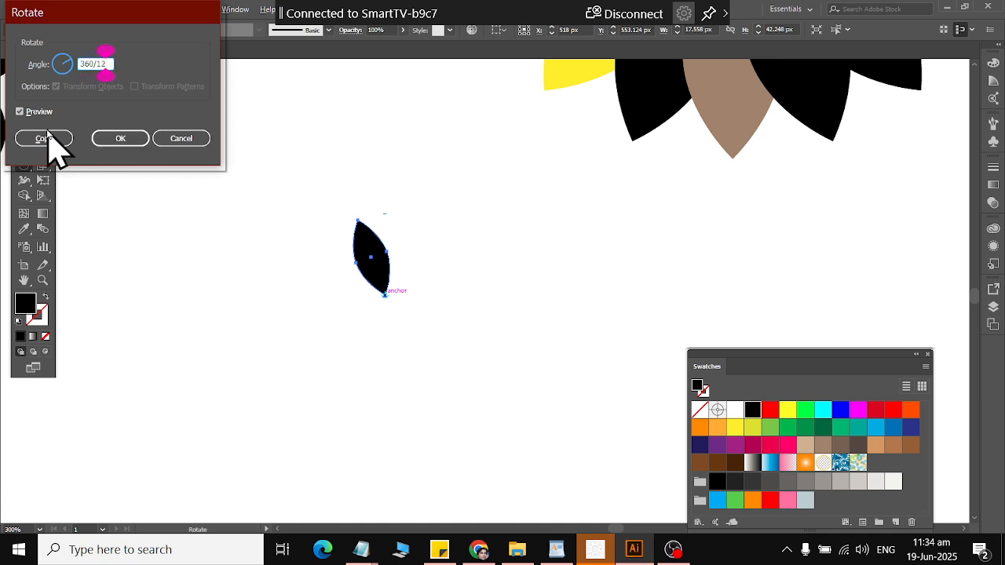
{"action": "left_click", "coordinate": [47, 134]}
- Repeat the rotated copy until twelve petals meeting at one point form a closed flower, then deselect
{"action": "key", "text": "ctrl+d"}
{"action": "key", "text": "ctrl+d"}
{"action": "key", "text": "ctrl+d"}
{"action": "key", "text": "ctrl+d"}
{"action": "key", "text": "ctrl+d"}
{"action": "key", "text": "ctrl+d"}
{"action": "key", "text": "ctrl+d"}
{"action": "key", "text": "ctrl+d"}
{"action": "key", "text": "ctrl+d"}
{"action": "key", "text": "ctrl+d"}
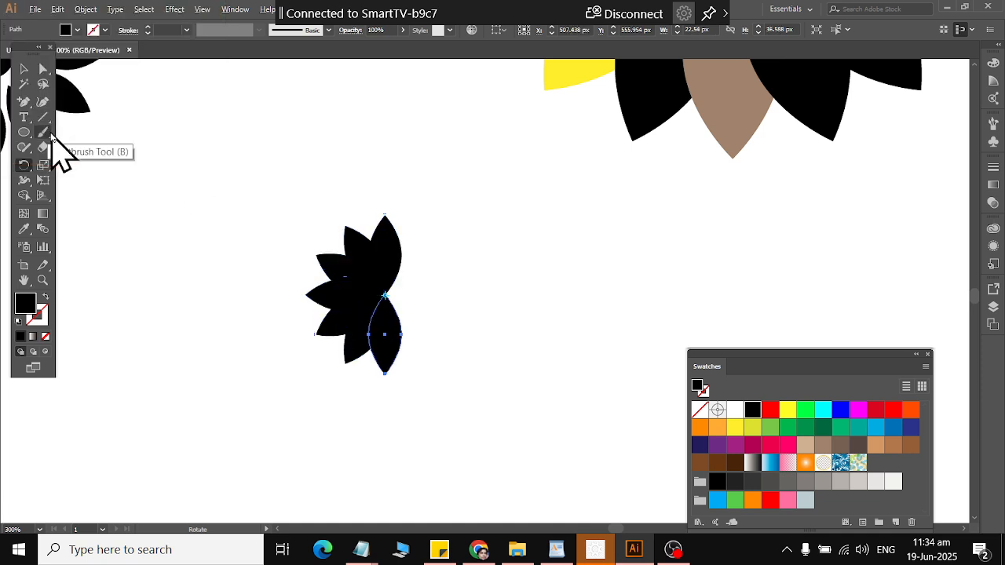
{"action": "key", "text": "ctrl+d"}
{"action": "key", "text": "ctrl+d"}
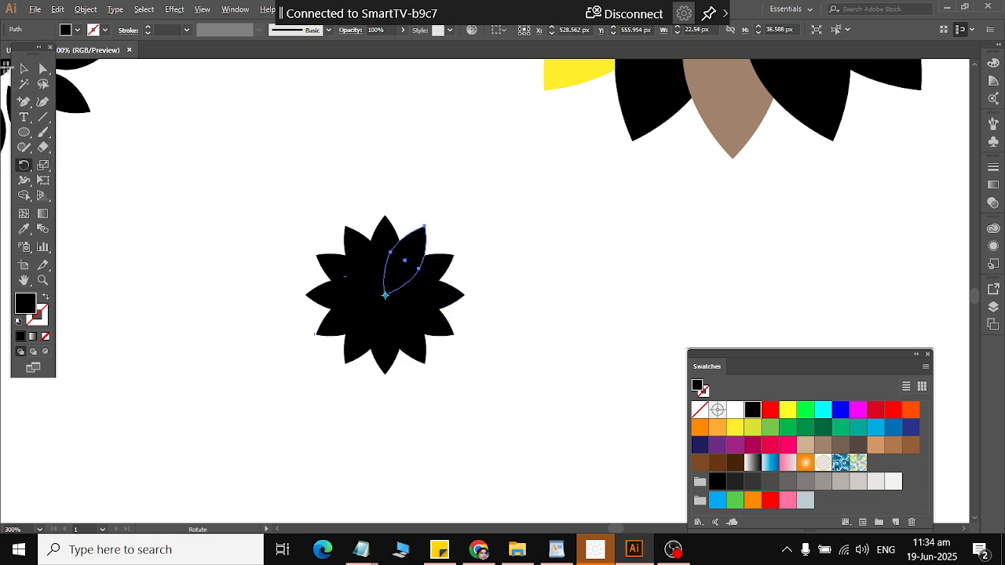
{"action": "left_click", "coordinate": [24, 70]}
{"action": "left_click", "coordinate": [278, 215]}
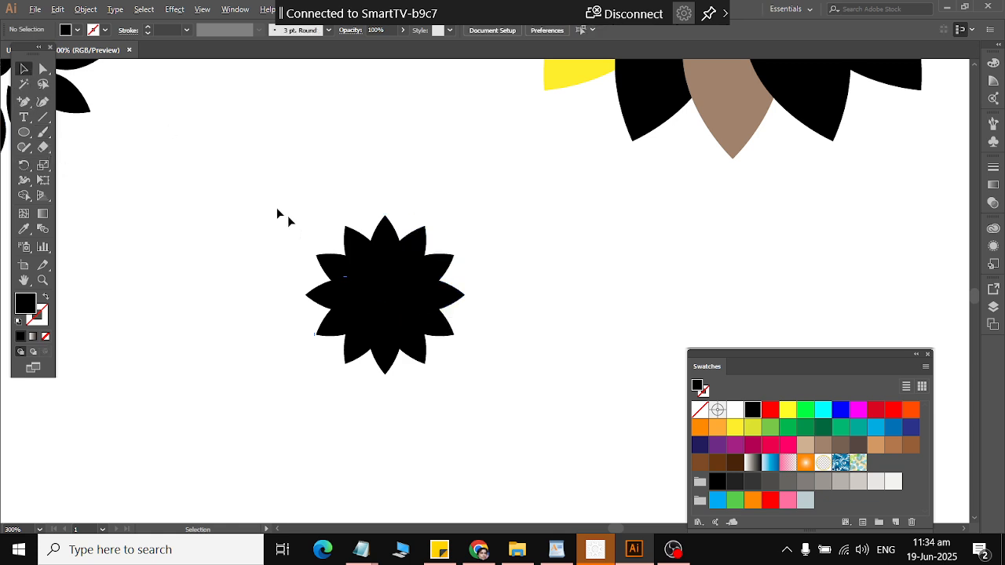
- Fill four petals of the new twelve-petal flower: upper-left light green, lower-right green, upper-right blue and lower-left magenta
{"action": "left_click", "coordinate": [361, 259]}
{"action": "left_click", "coordinate": [770, 428]}
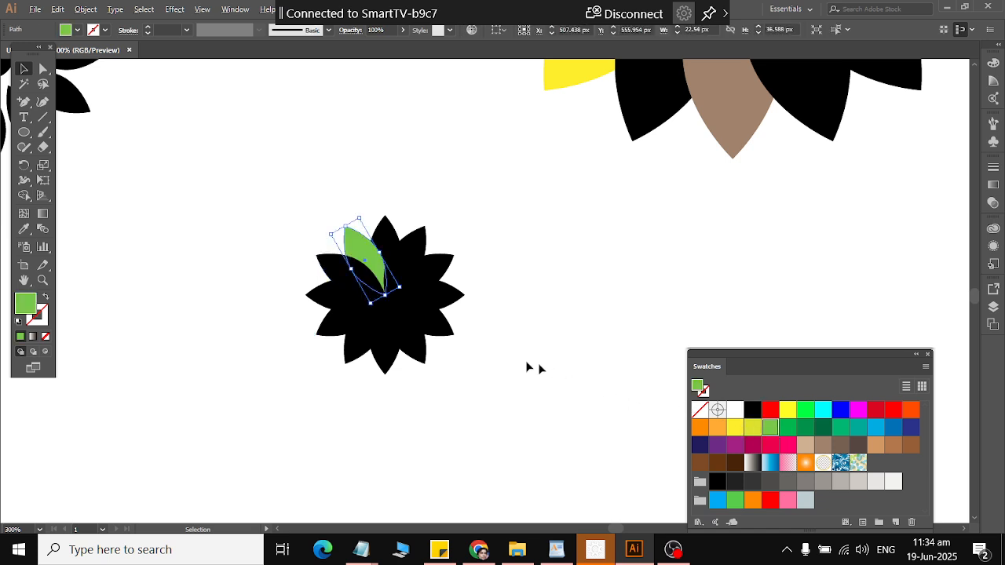
{"action": "left_click", "coordinate": [414, 338]}
{"action": "left_click", "coordinate": [788, 427]}
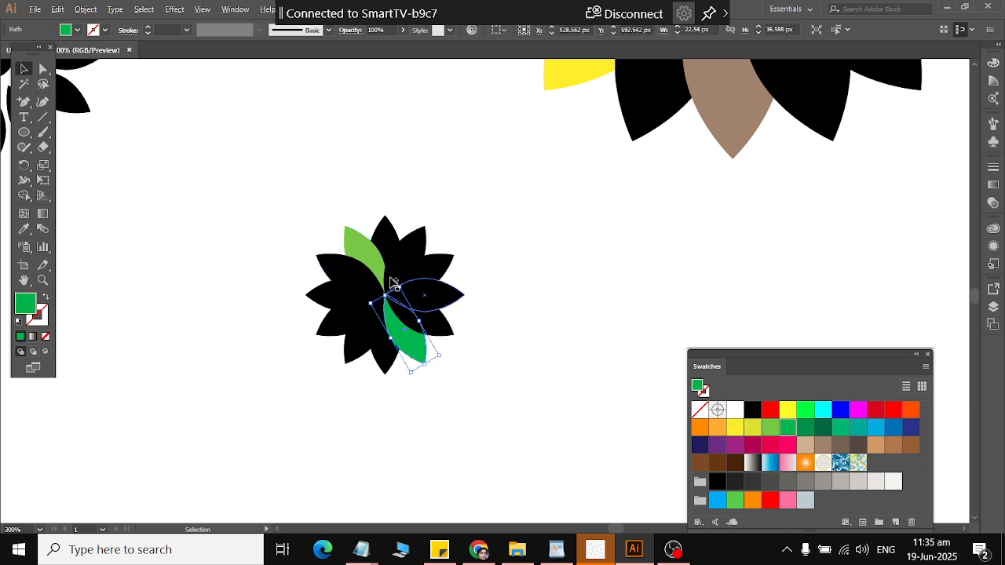
{"action": "left_click", "coordinate": [402, 252]}
{"action": "left_click", "coordinate": [840, 409]}
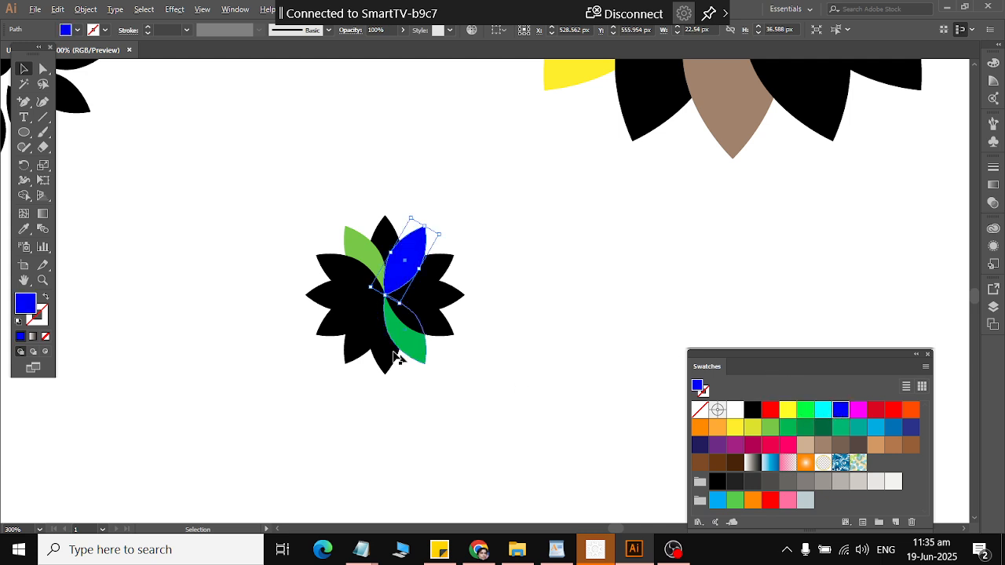
{"action": "left_click", "coordinate": [357, 344]}
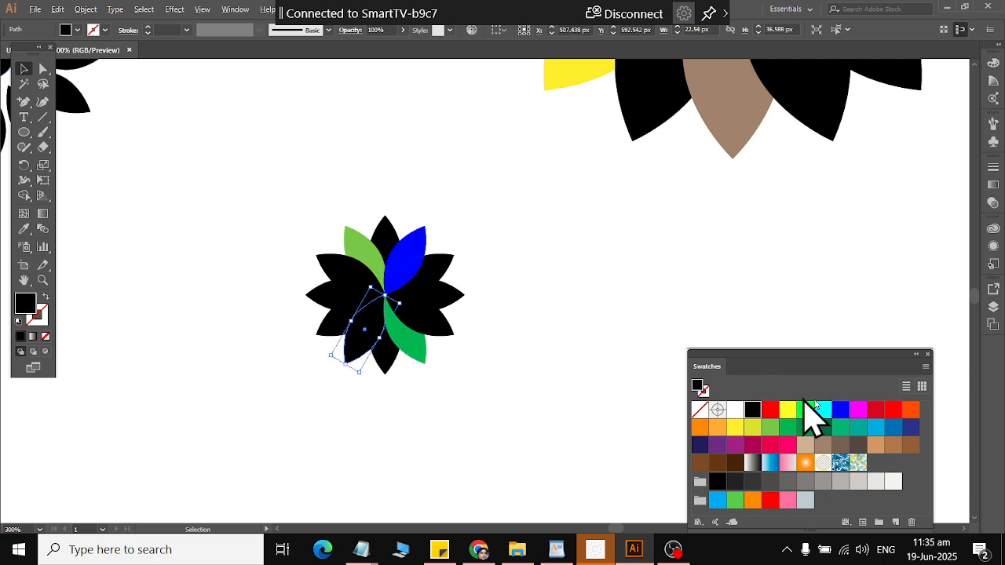
{"action": "left_click", "coordinate": [858, 409]}
{"action": "left_click", "coordinate": [507, 380]}
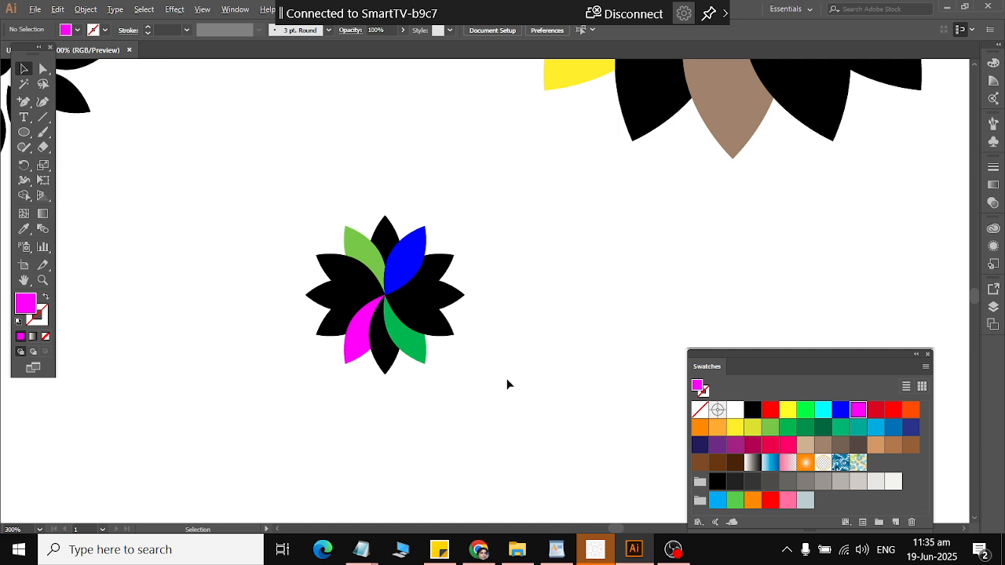
{"action": "scroll", "coordinate": [635, 142], "scroll_direction": "up", "scroll_amount": 1}
{"action": "scroll", "coordinate": [576, 275], "scroll_direction": "down", "scroll_amount": 2}
{"action": "scroll", "coordinate": [574, 278], "scroll_direction": "up", "scroll_amount": 4}
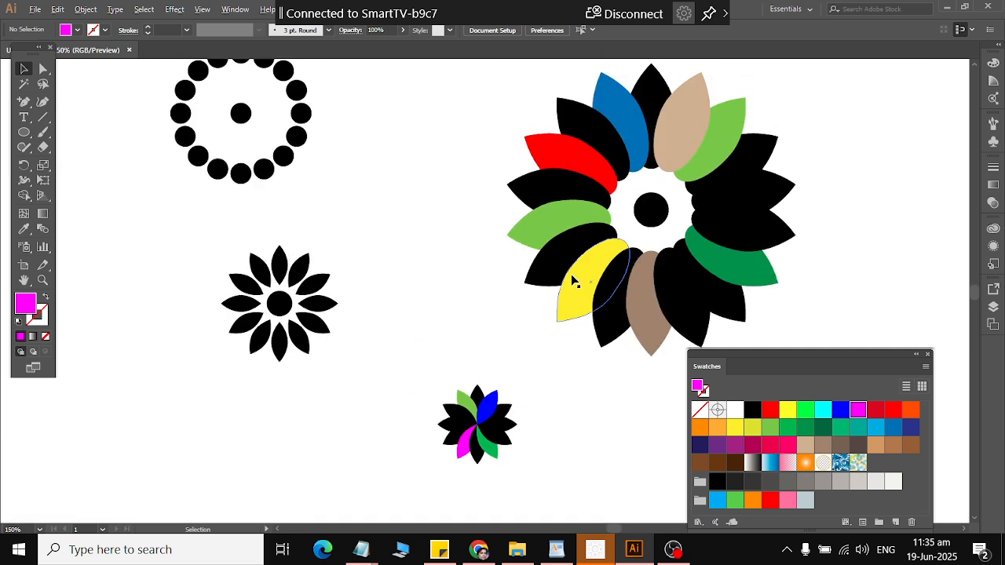
{"action": "scroll", "coordinate": [576, 282], "scroll_direction": "down", "scroll_amount": 1}
{"action": "scroll", "coordinate": [570, 235], "scroll_direction": "right", "scroll_amount": 3}
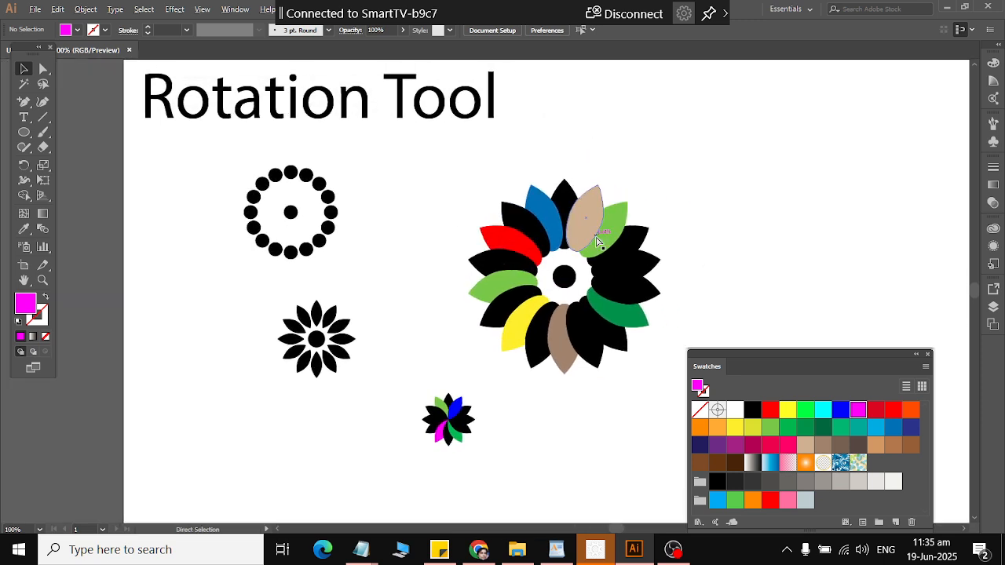